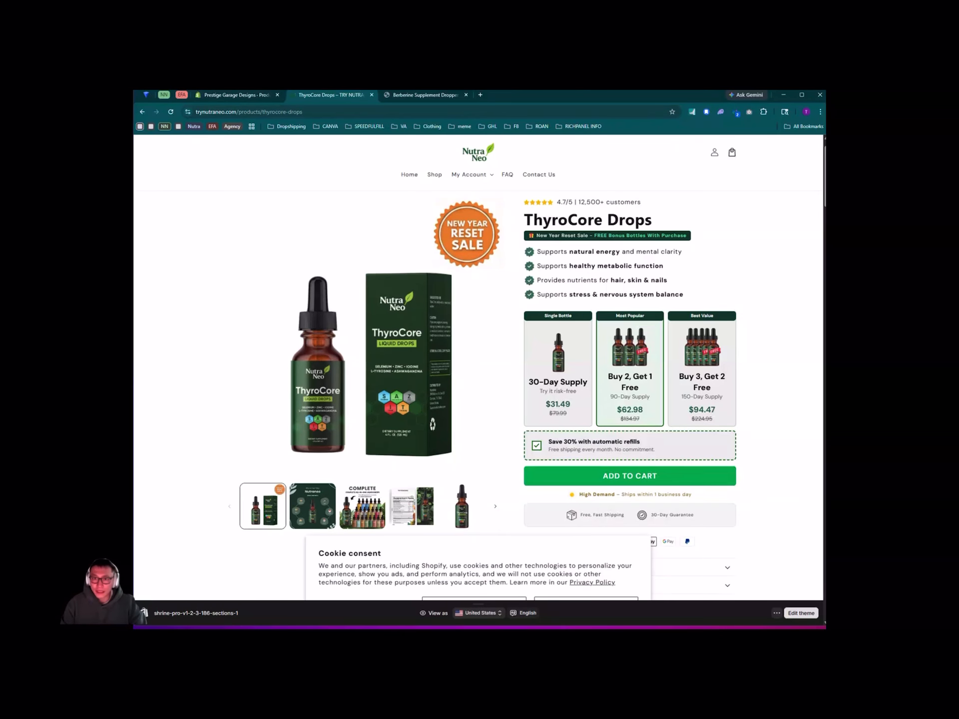
# Step: Compare the Berberine Supplement Dropper product page with the bundle options on the ThyroCore Drops page
pyautogui.click(401, 94)
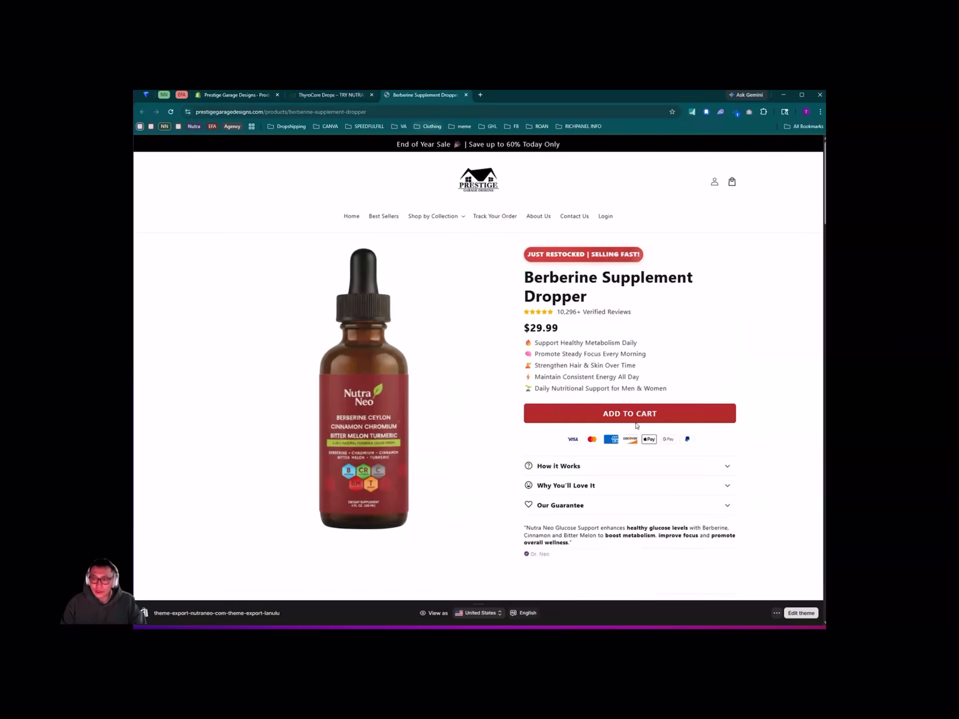
pyautogui.scroll(-2, 616, 314)
pyautogui.scroll(1, 616, 314)
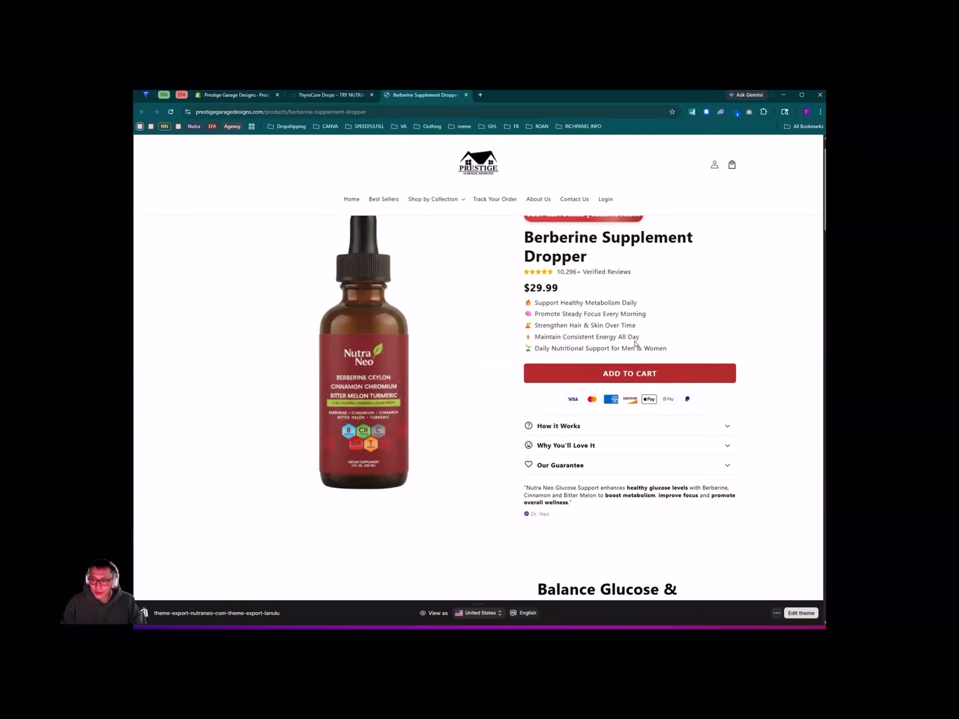
pyautogui.scroll(1, 616, 350)
pyautogui.scroll(-1, 618, 365)
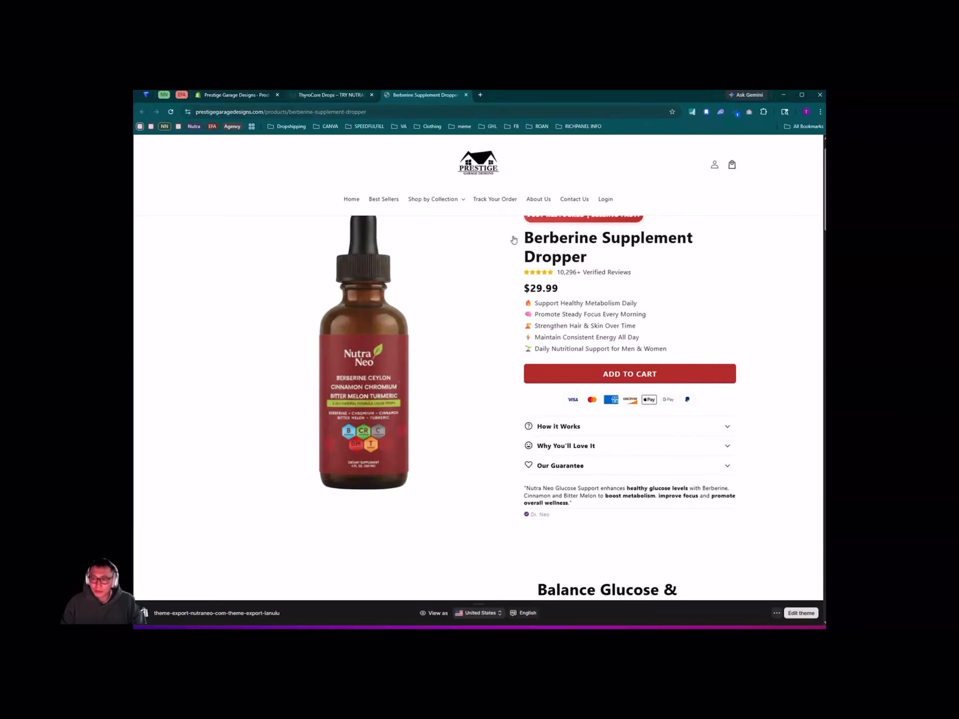
pyautogui.hotkey('ctrl', 'shift', 'Tab')
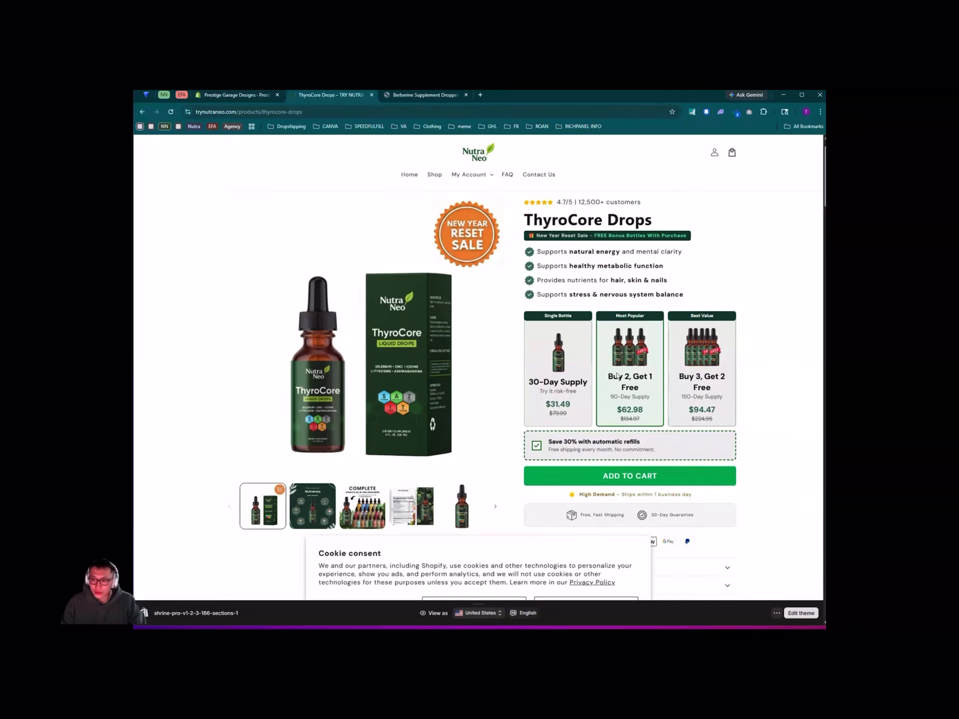
pyautogui.click(715, 355)
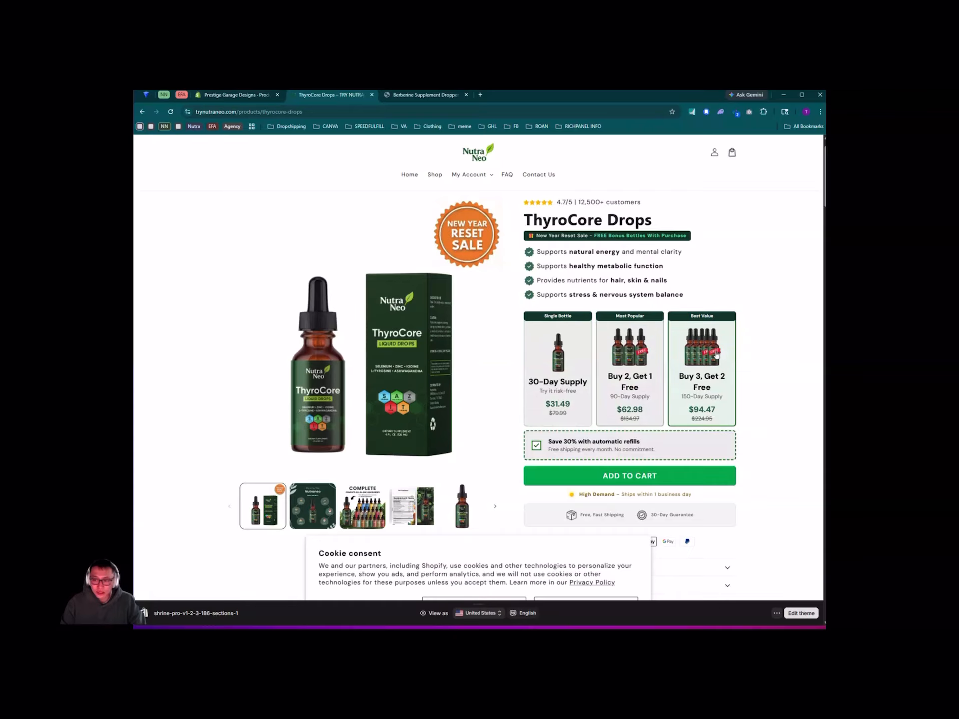
pyautogui.click(621, 378)
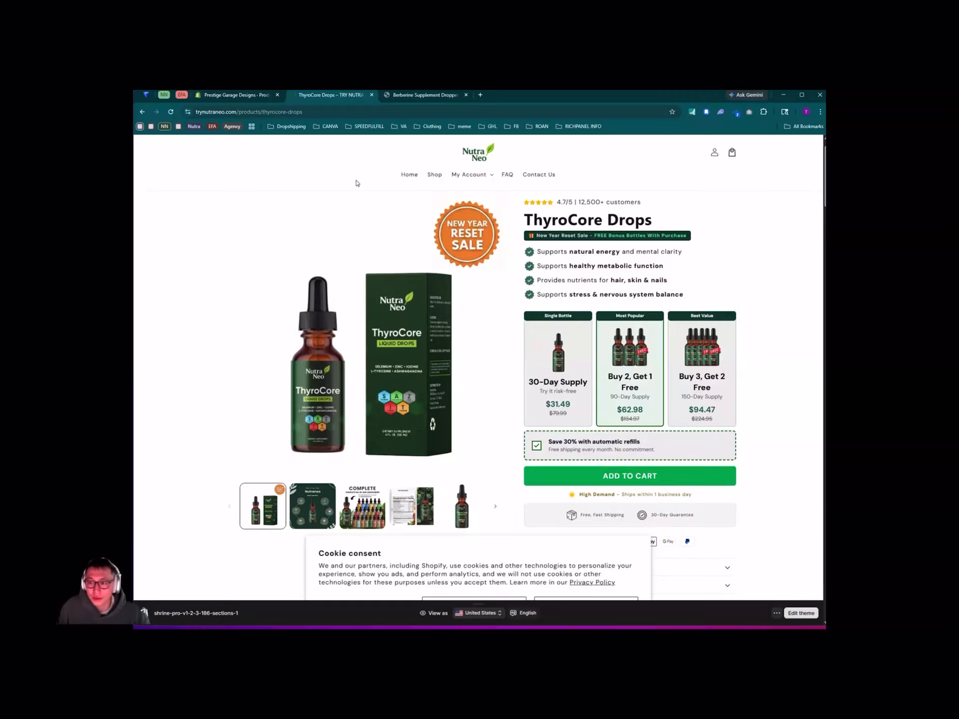
pyautogui.moveTo(337, 94); pyautogui.dragTo(429, 95)
pyautogui.click(335, 95)
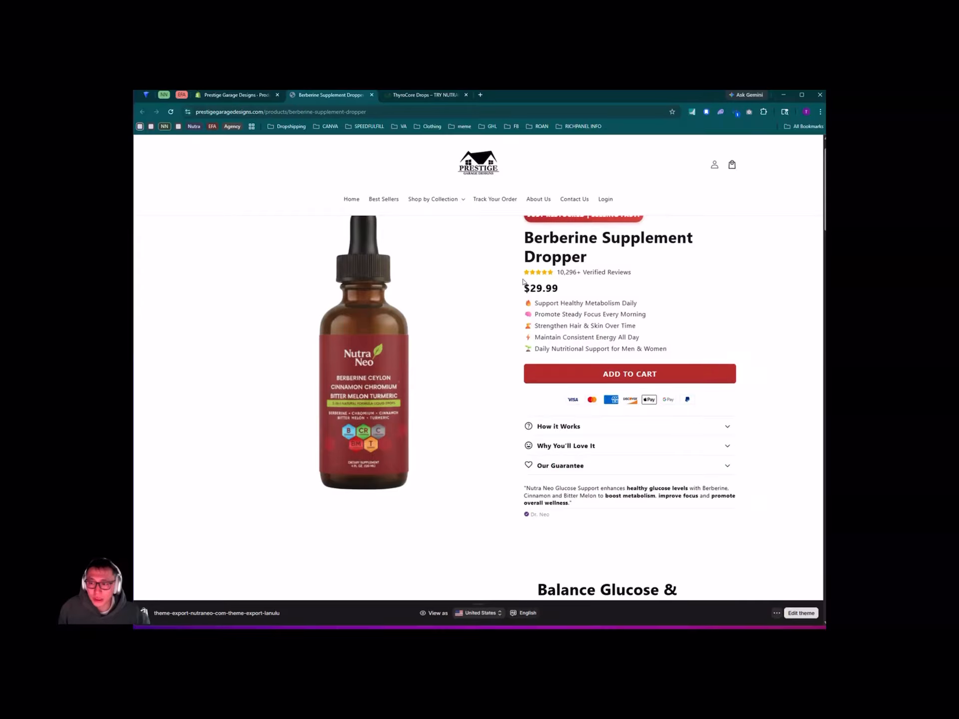
pyautogui.scroll(2, 560, 243)
# Step: Search the Shopify admin for "kaching bundles" and open the app's store listing
pyautogui.click(250, 94)
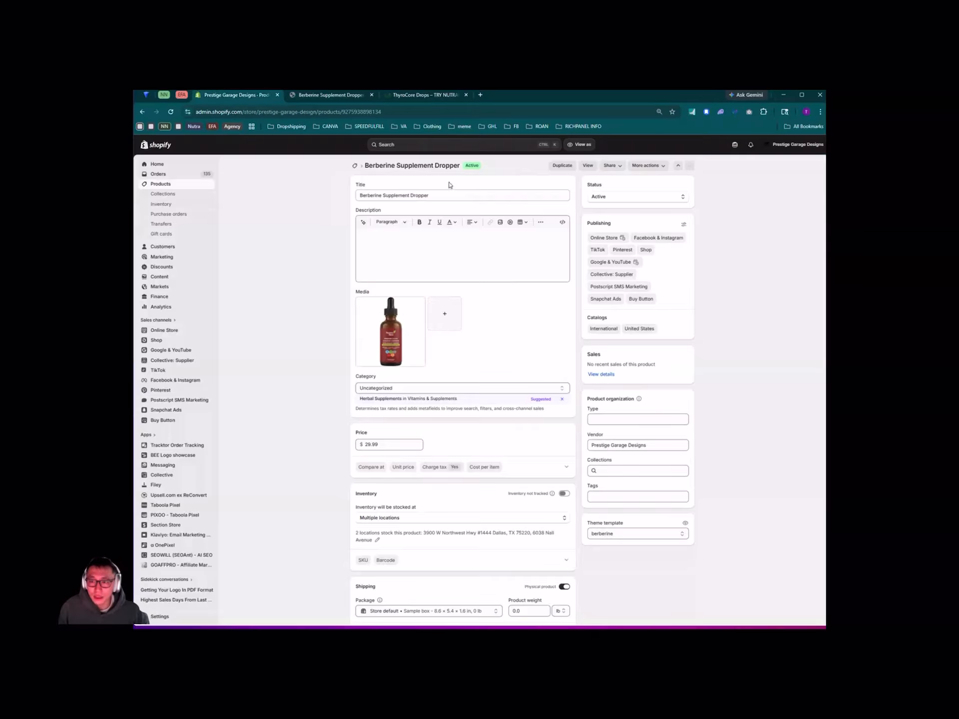
pyautogui.click(408, 145)
pyautogui.write('kachin')
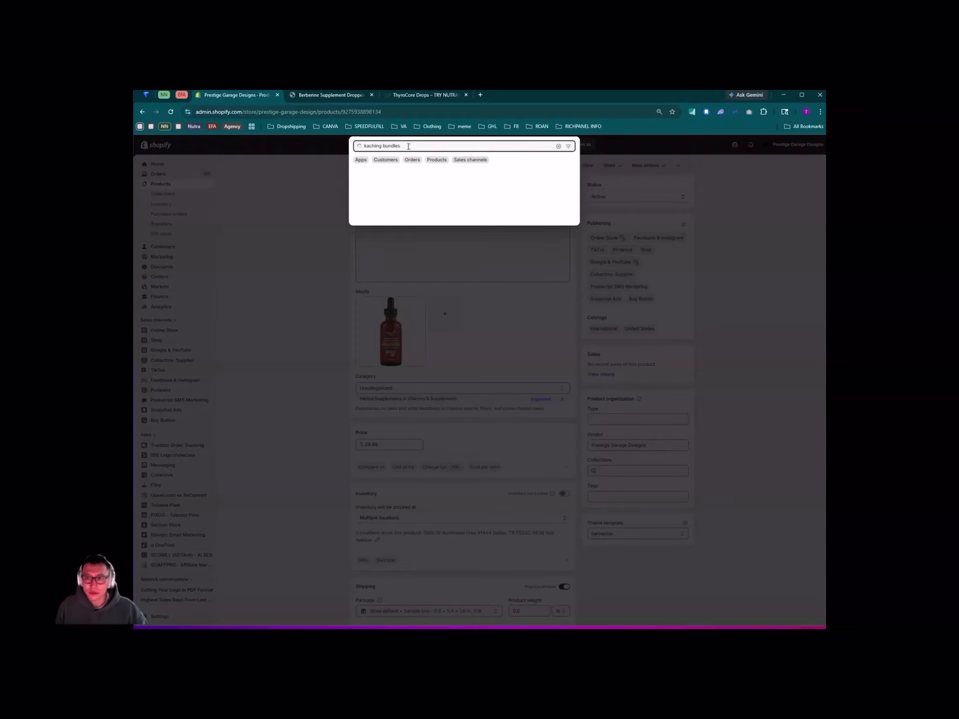
pyautogui.write('g bundles')
pyautogui.click(481, 179)
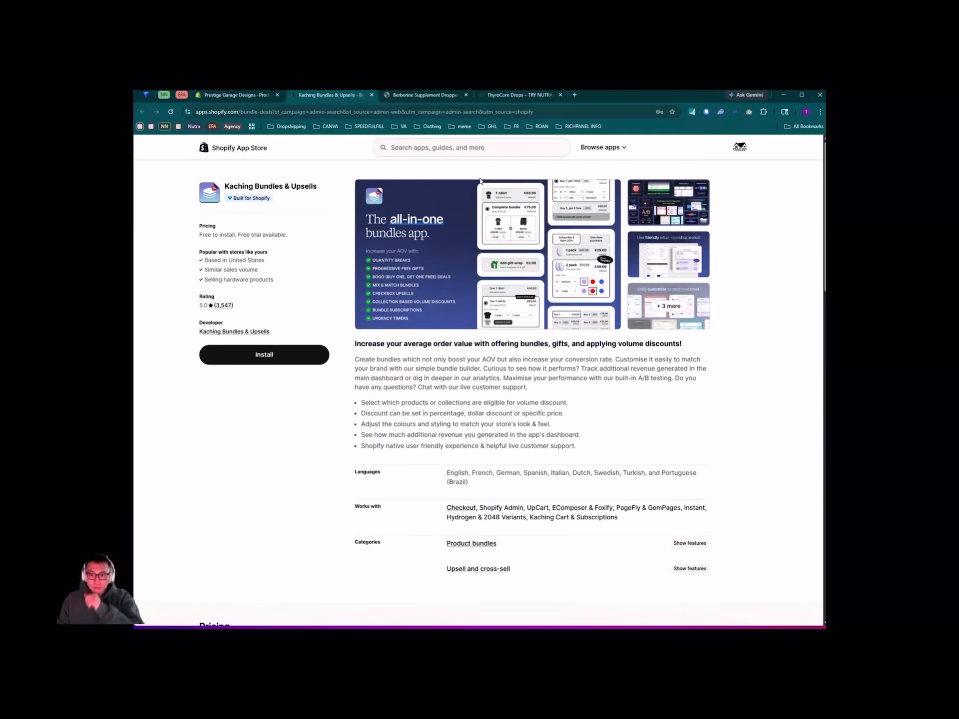
# Step: Install Kaching Bundles after expanding its personal data access details, and pin the app in the admin navigation
pyautogui.click(254, 361)
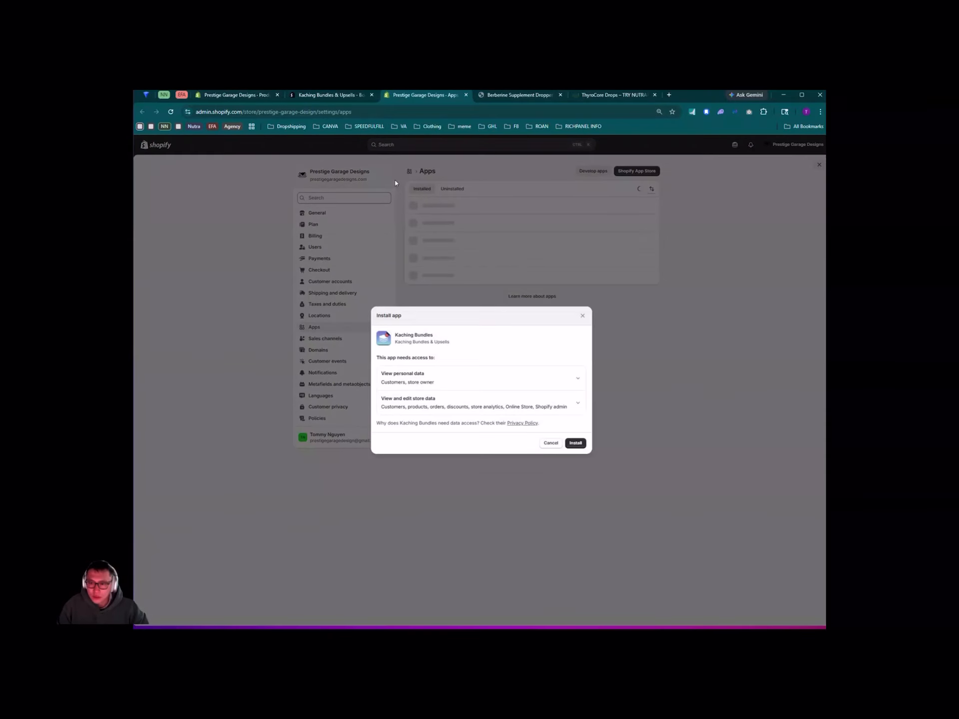
pyautogui.click(579, 380)
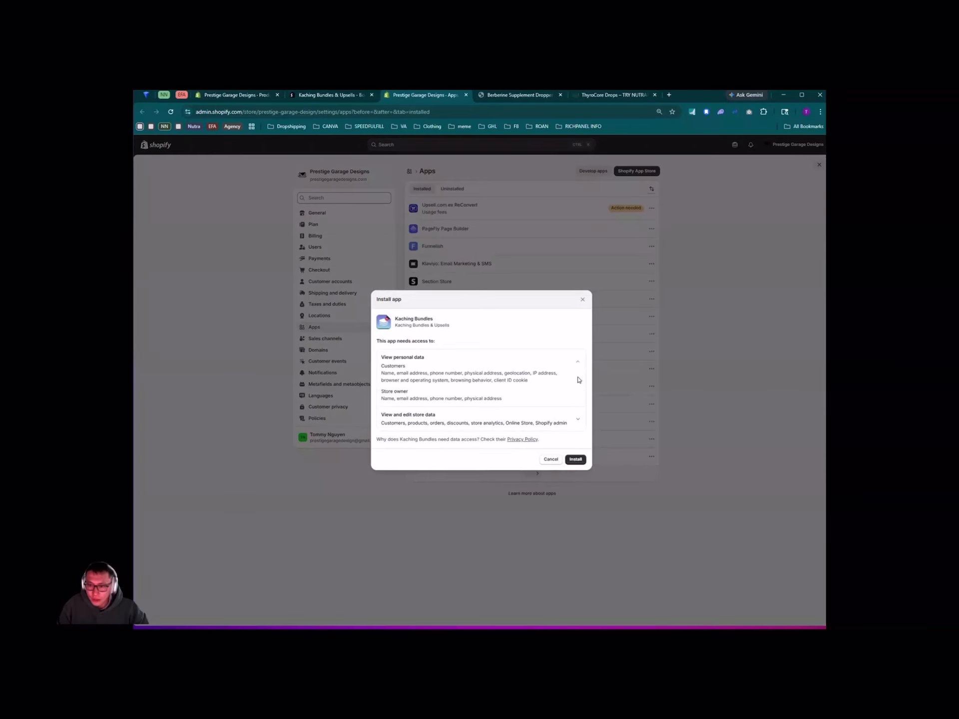
pyautogui.click(578, 460)
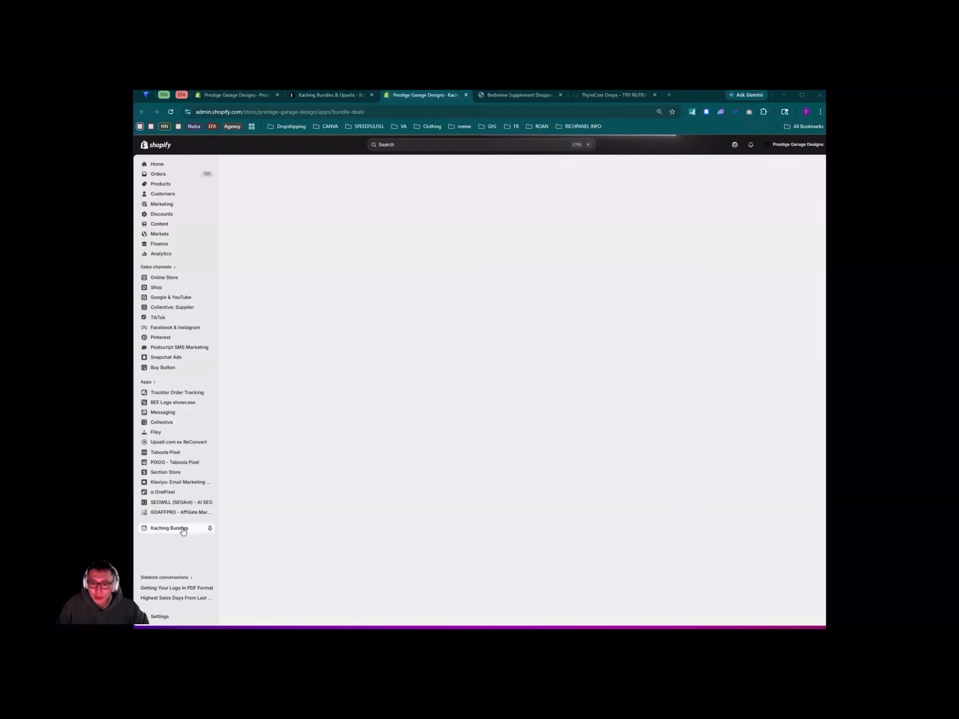
pyautogui.click(210, 530)
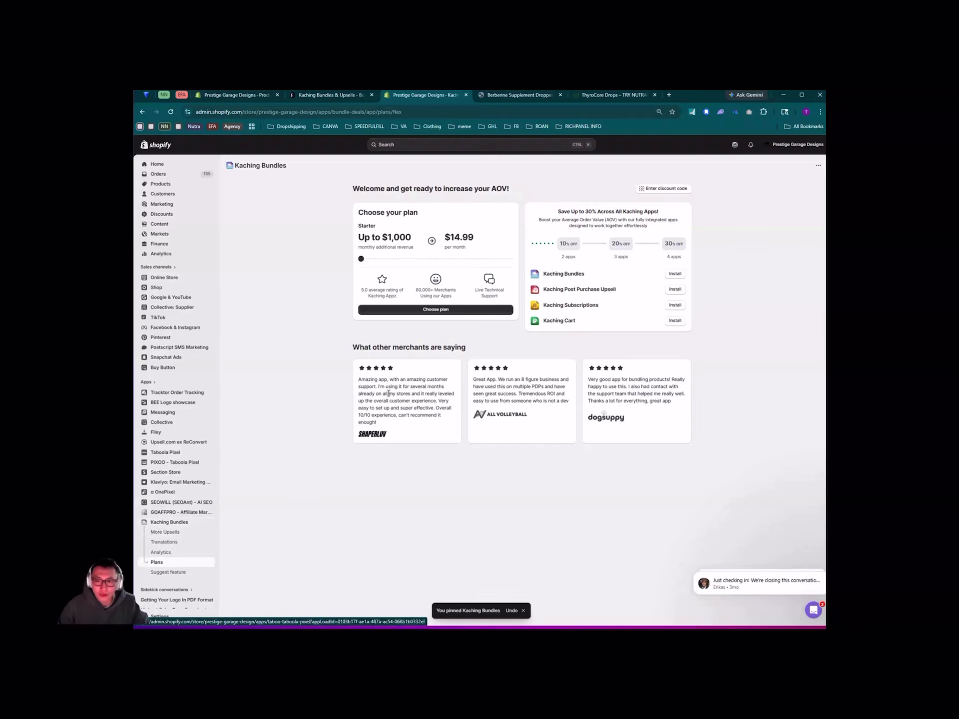
# Step: Choose the Starter plan for Kaching Bundles and review the app spending limit in the subscription details
pyautogui.click(456, 310)
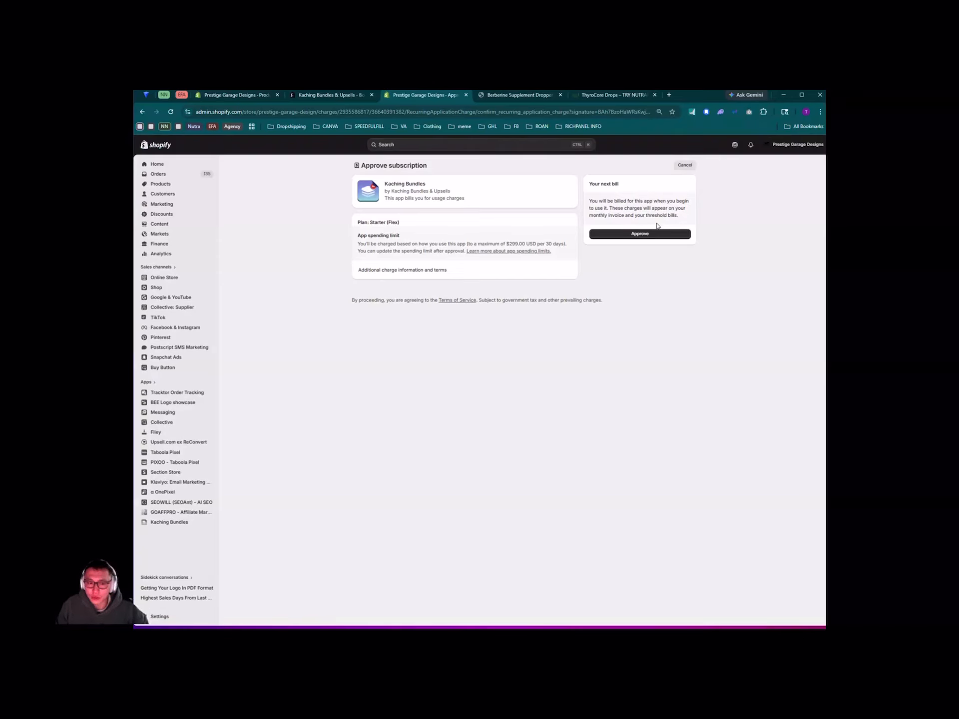
pyautogui.click(643, 235)
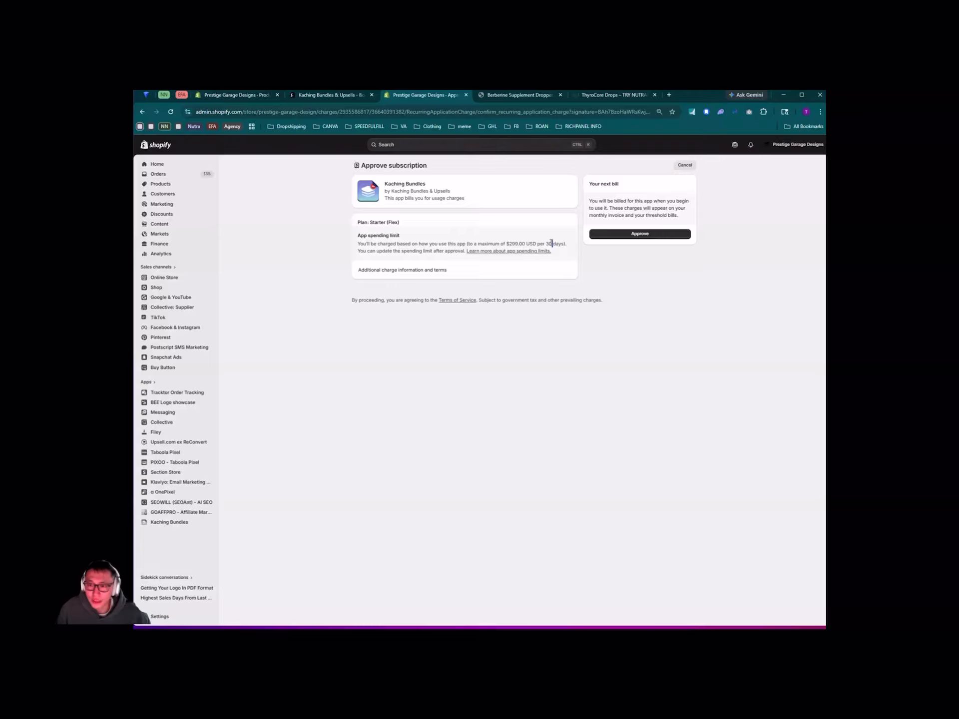
pyautogui.tripleClick(492, 244)
pyautogui.doubleClick(491, 243)
pyautogui.click(515, 243)
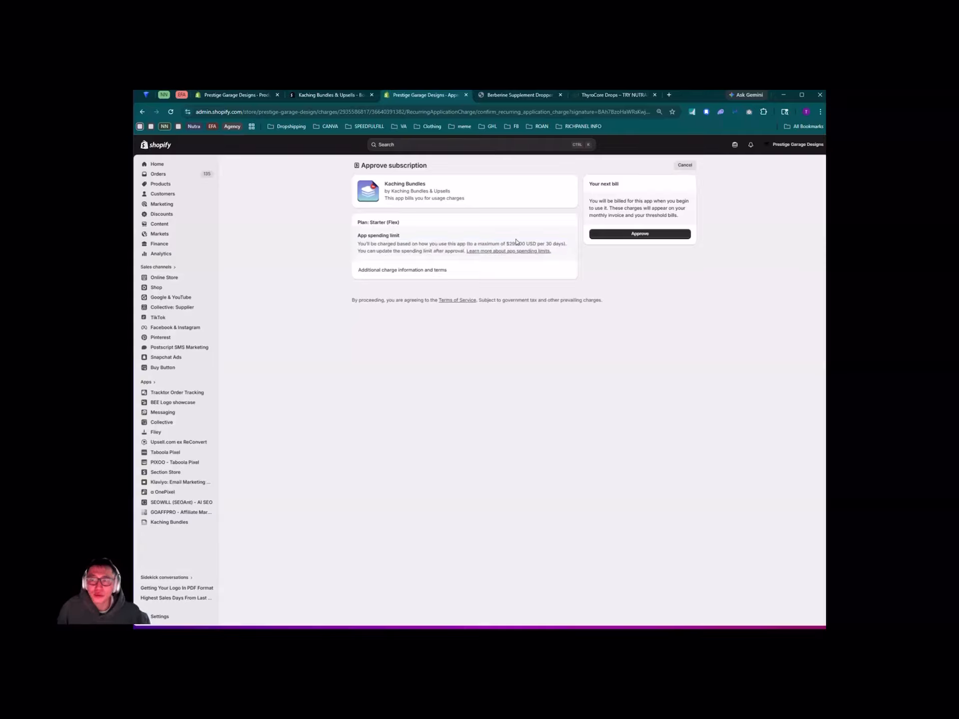
pyautogui.doubleClick(496, 243)
pyautogui.click(514, 242)
pyautogui.doubleClick(516, 243)
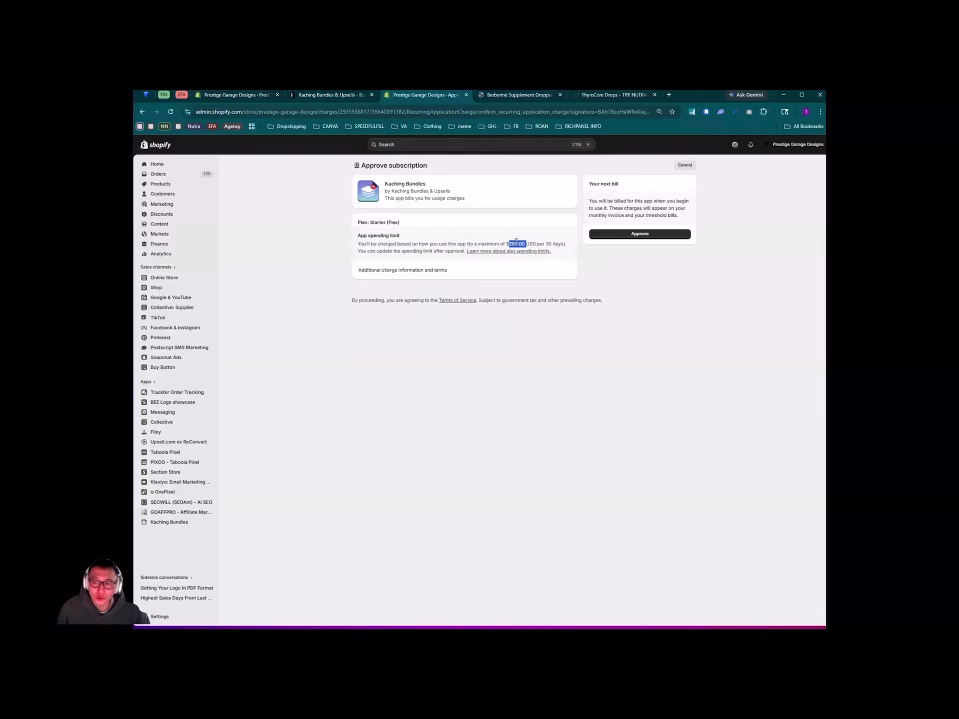
pyautogui.click(516, 243)
pyautogui.doubleClick(516, 243)
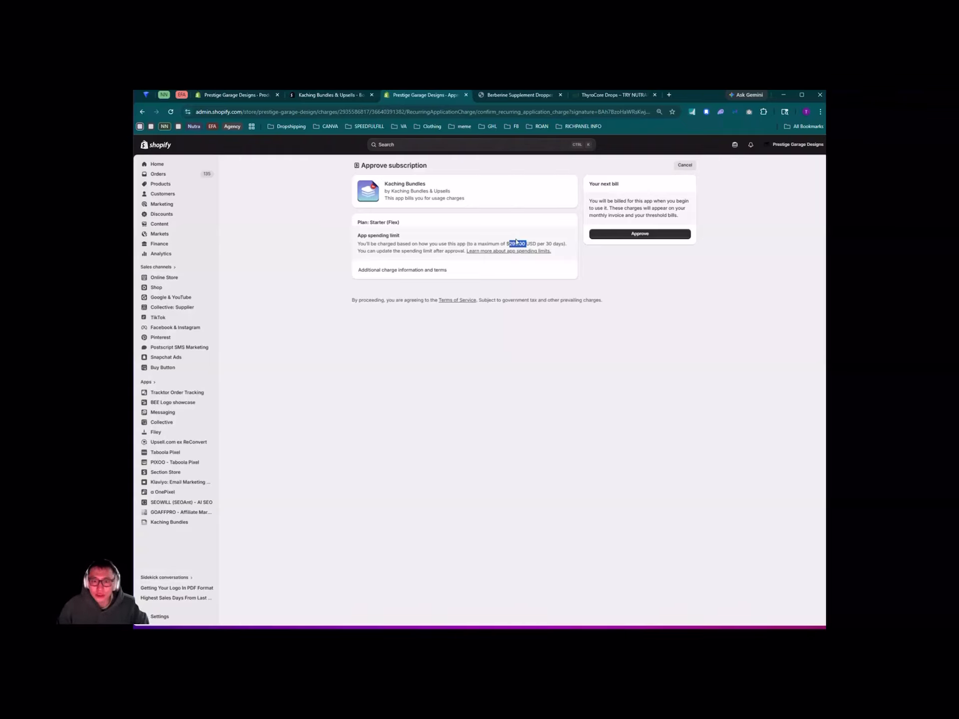
pyautogui.tripleClick(627, 282)
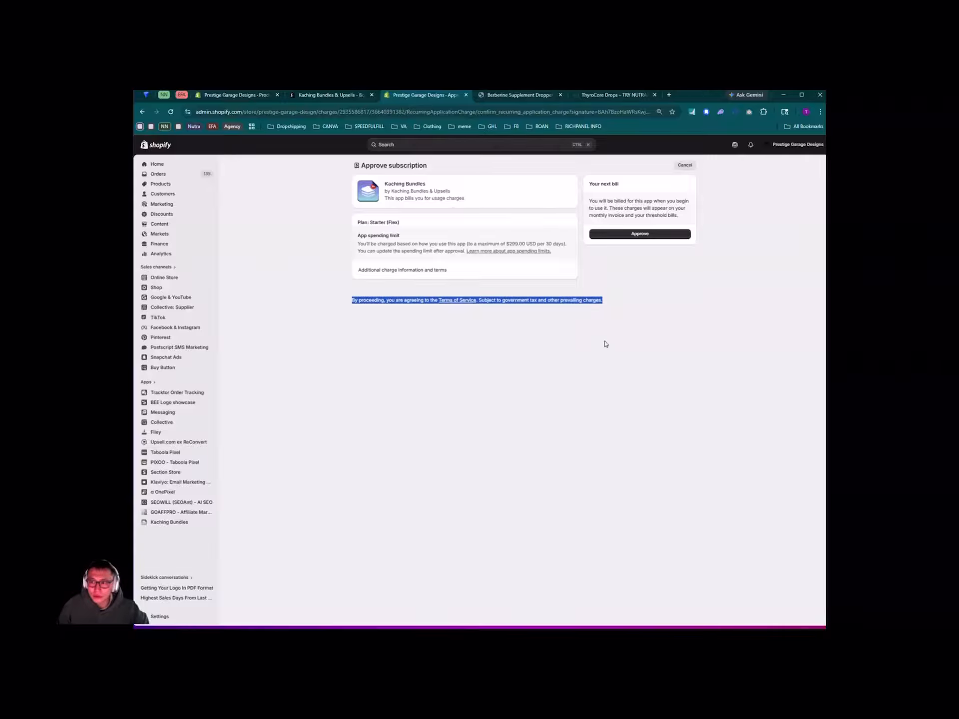
# Step: Approve the Kaching Bundles subscription and reload the app page
pyautogui.click(642, 237)
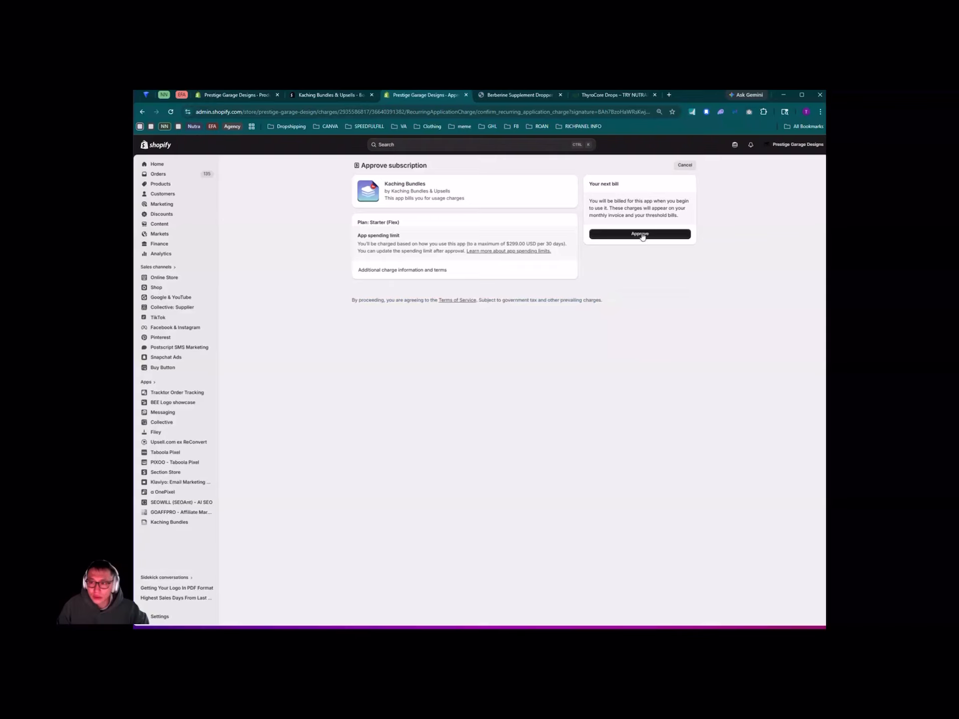
pyautogui.click(643, 236)
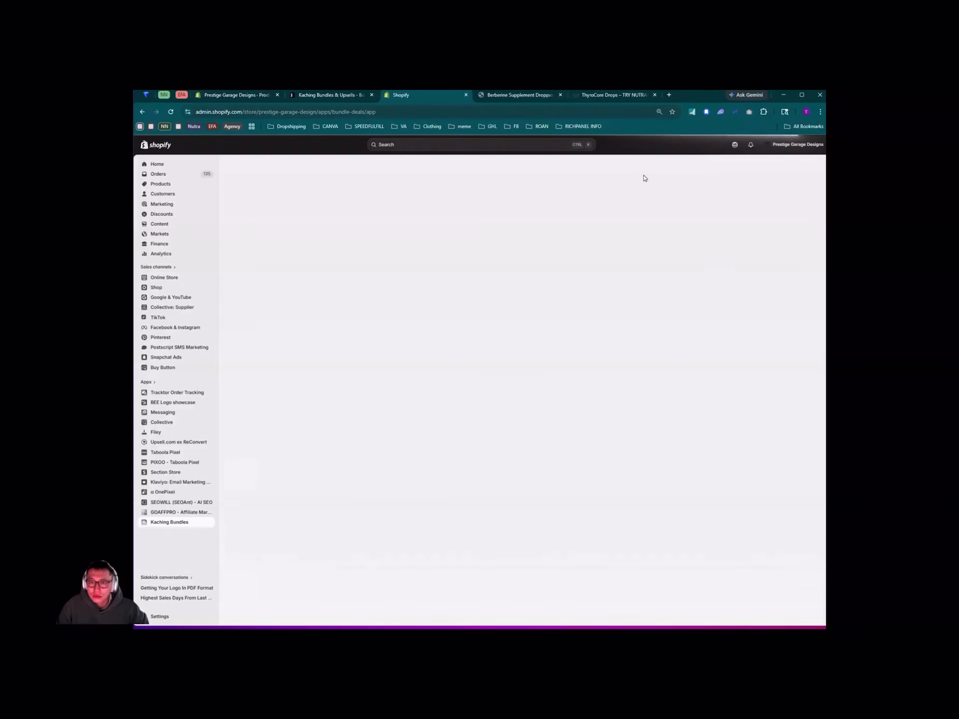
pyautogui.click(170, 112)
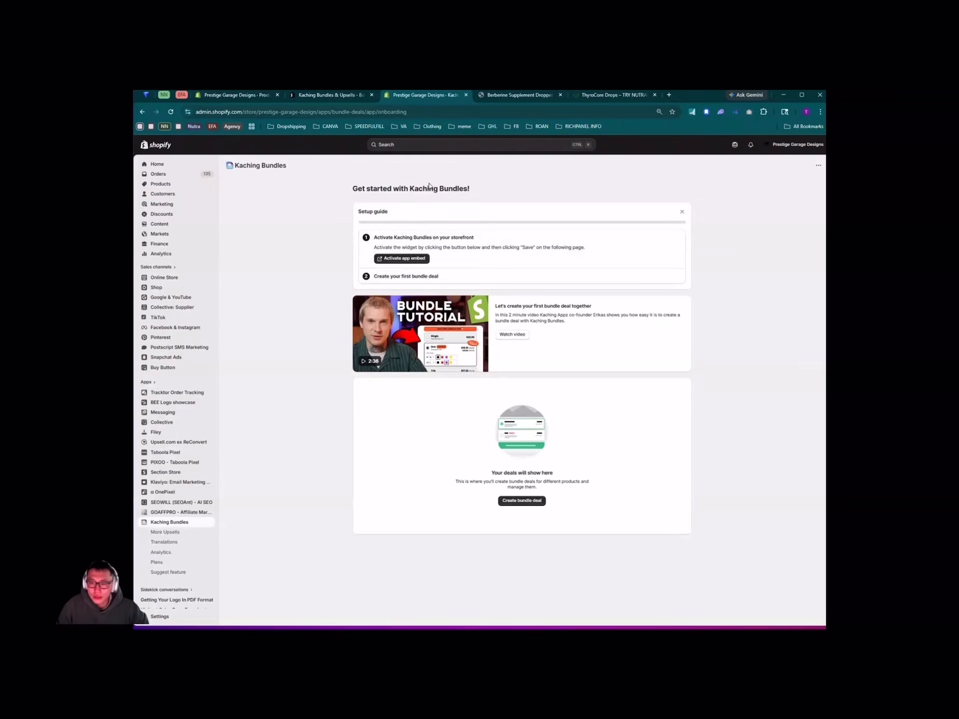
# Step: Activate the Kaching Bundles app embed on the live theme and save the theme
pyautogui.click(396, 261)
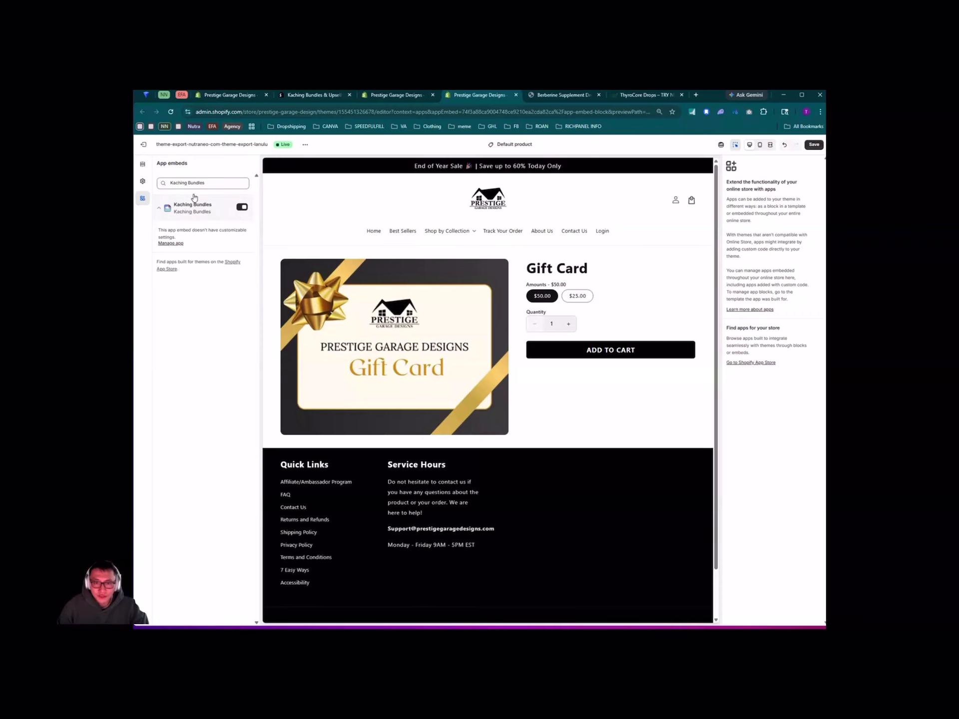
pyautogui.tripleClick(176, 161)
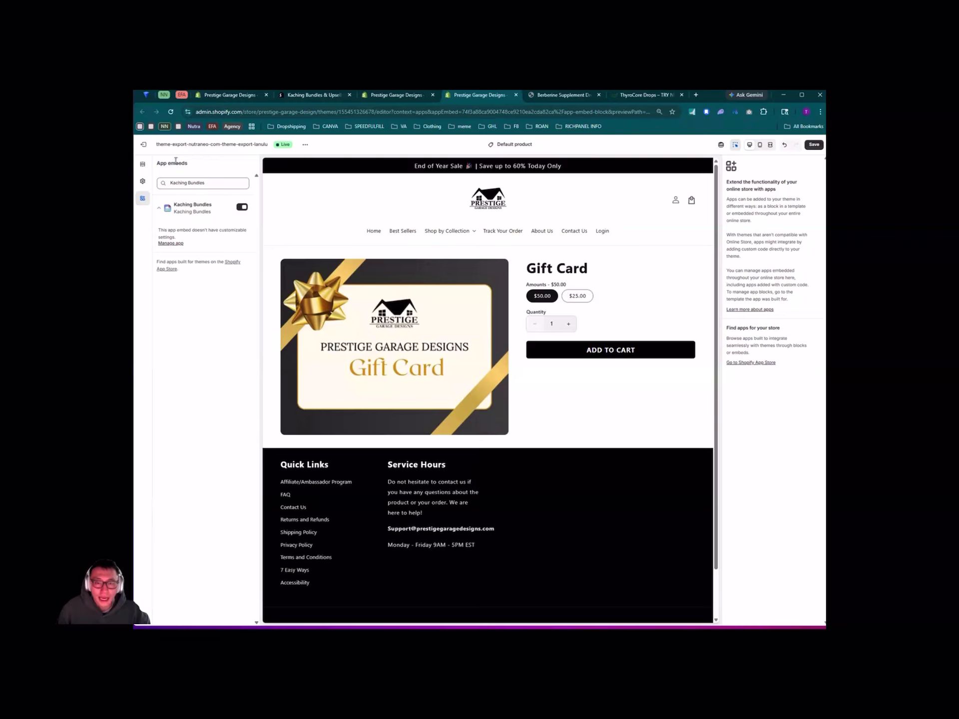
pyautogui.doubleClick(176, 162)
pyautogui.tripleClick(175, 162)
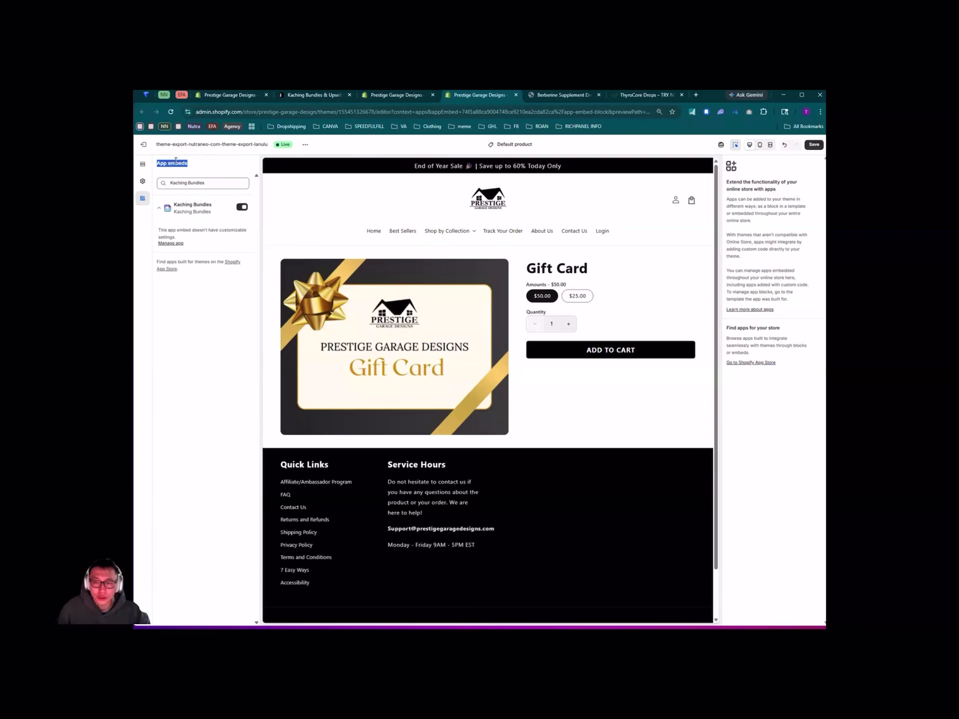
pyautogui.click(241, 207)
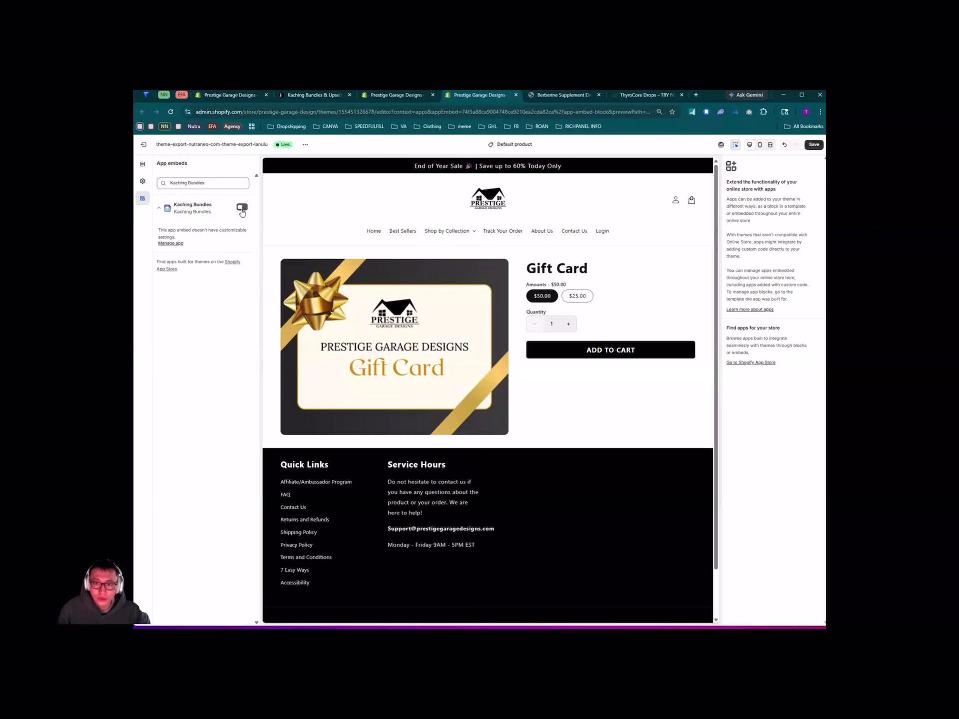
pyautogui.click(243, 209)
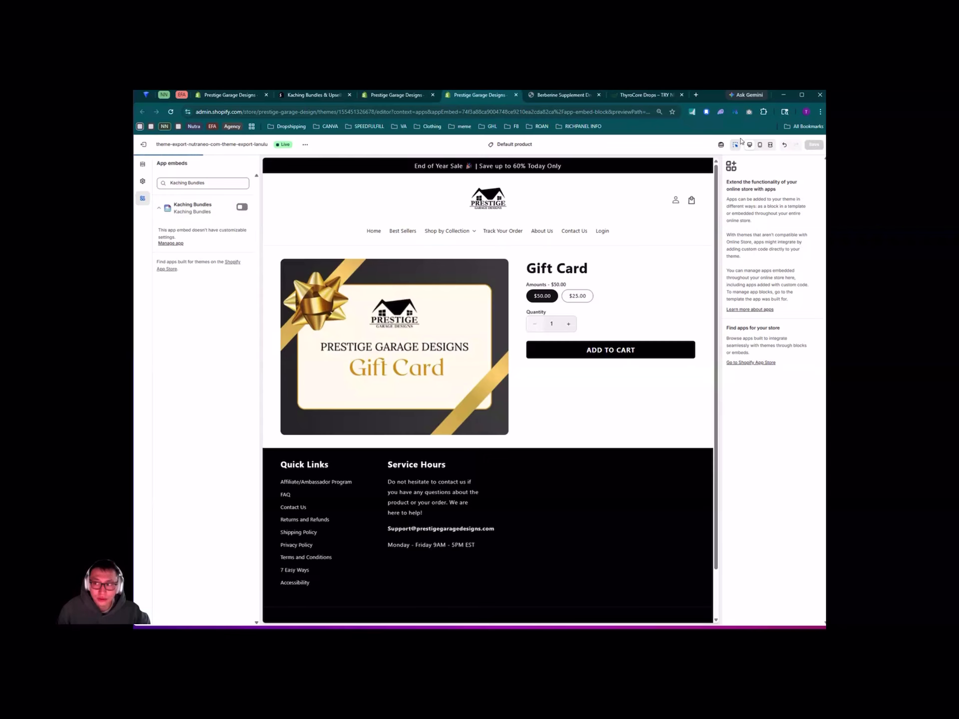
pyautogui.click(244, 208)
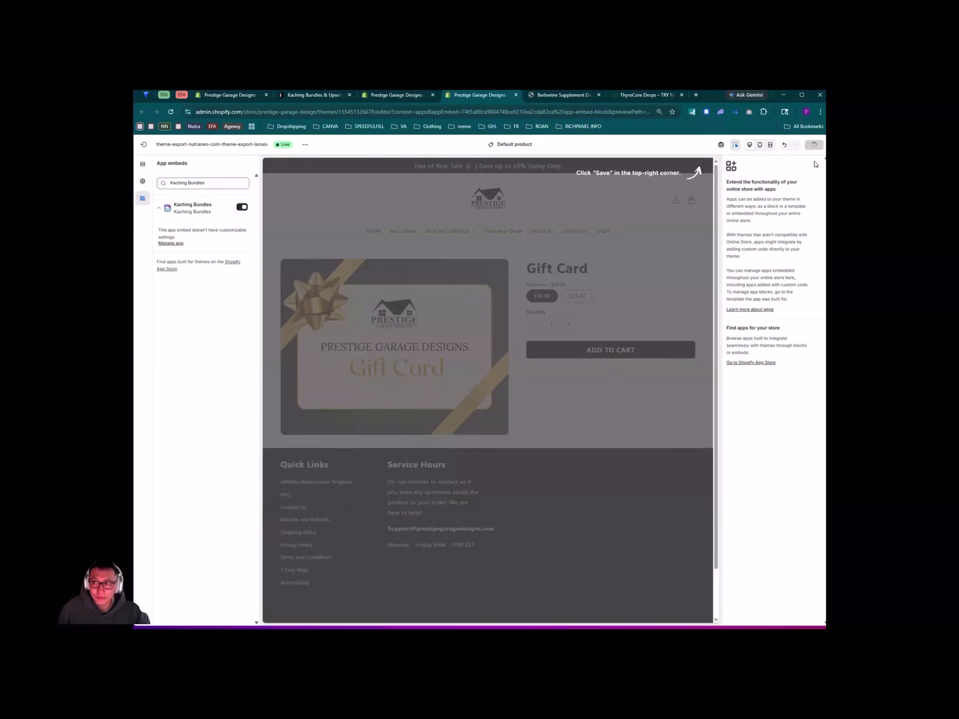
pyautogui.click(814, 145)
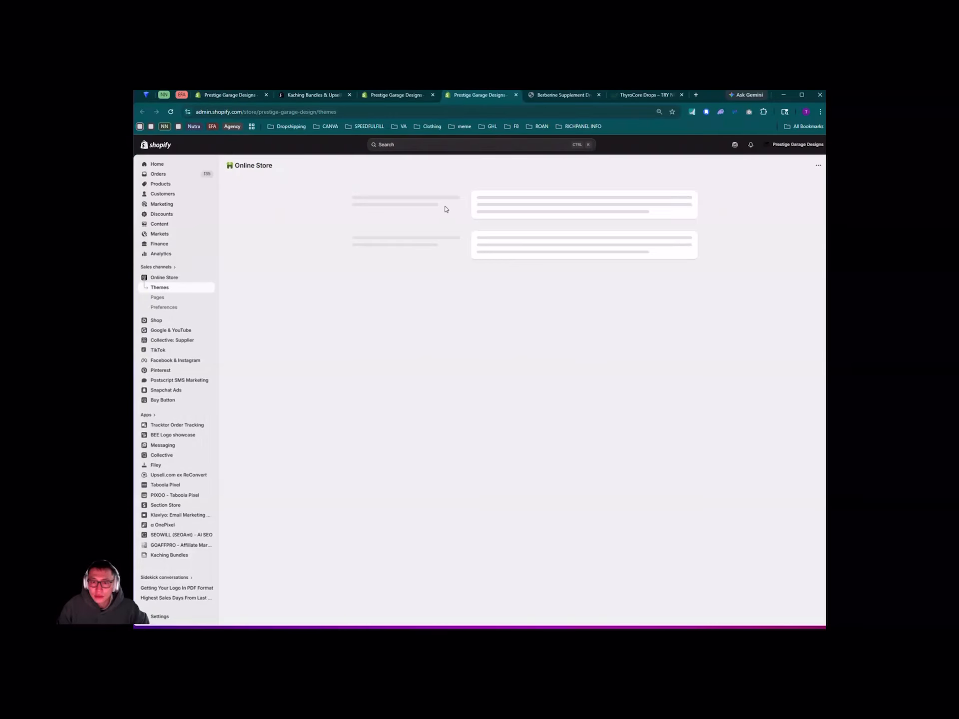
# Step: Return to the Kaching Bundles setup guide to check its remaining setup tasks
pyautogui.click(399, 95)
pyautogui.click(475, 95)
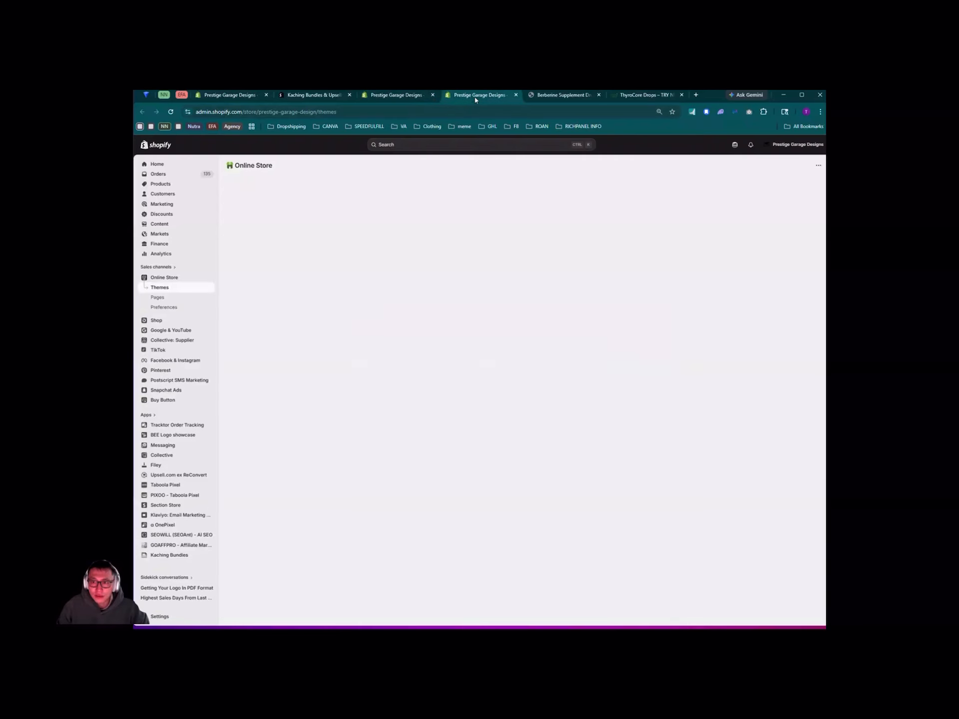
pyautogui.click(399, 95)
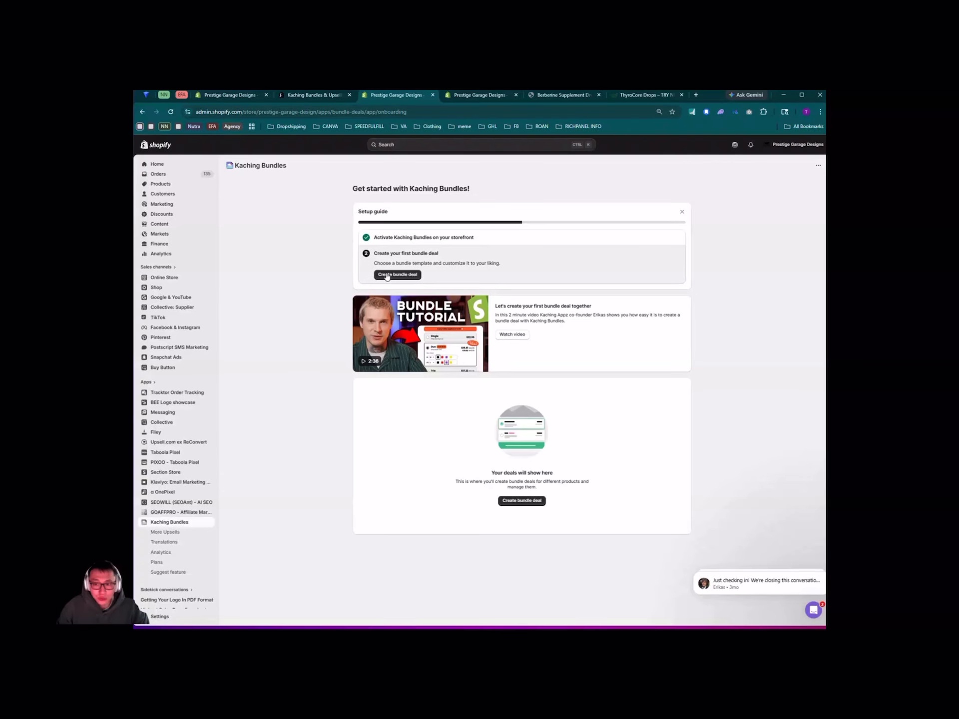
# Step: Review the Berberine product page, the ThyroCore bundle layout and the Kaching Bundles app listing
pyautogui.click(474, 97)
pyautogui.click(574, 96)
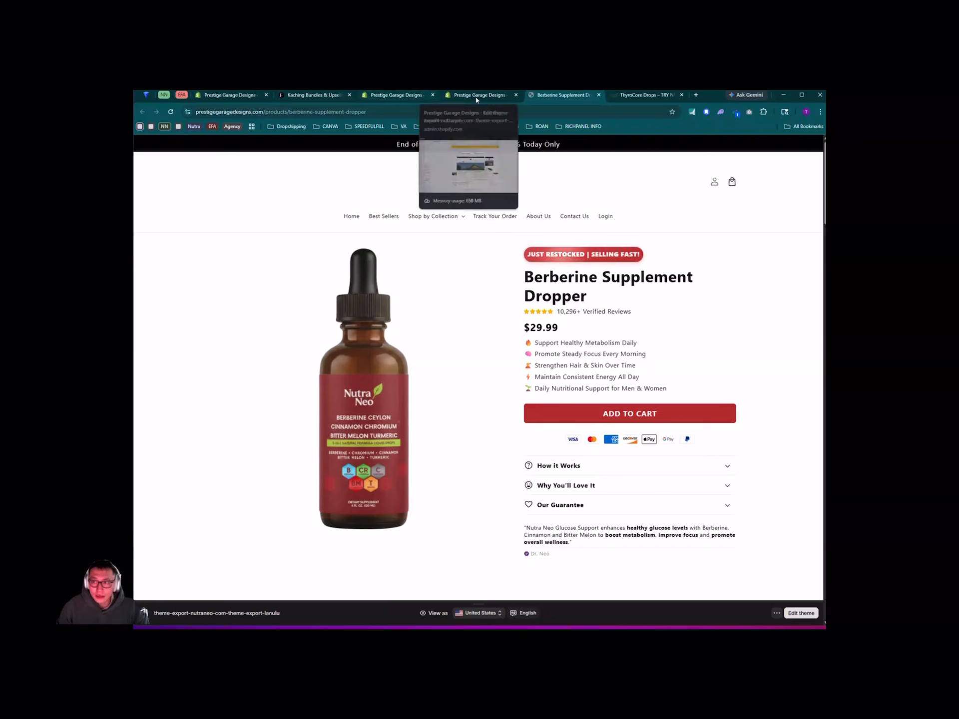
pyautogui.click(645, 95)
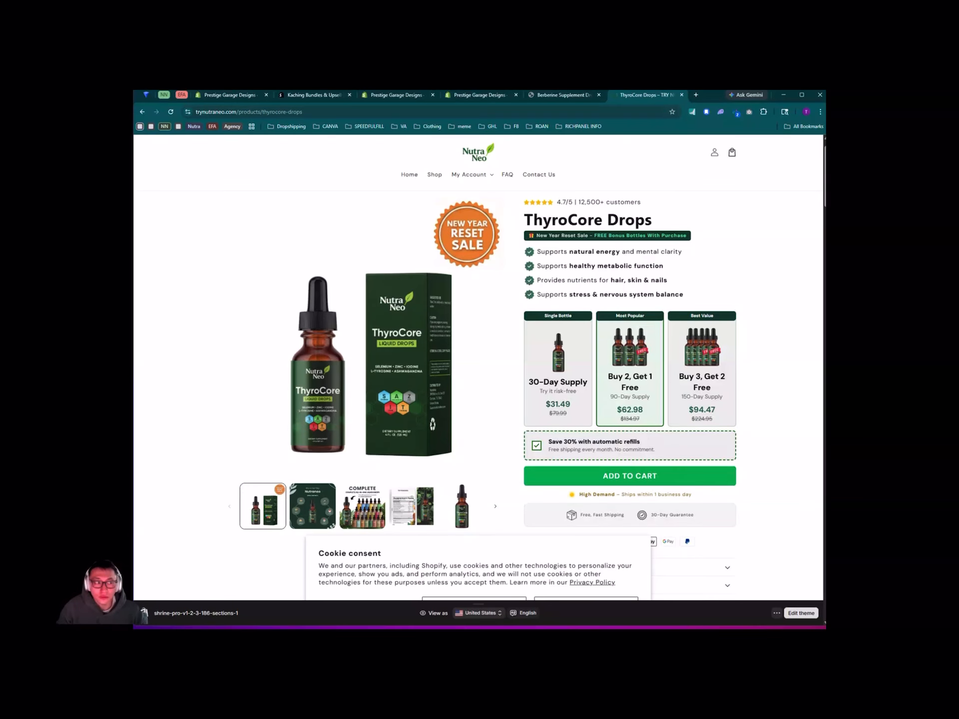
pyautogui.click(236, 95)
pyautogui.click(292, 97)
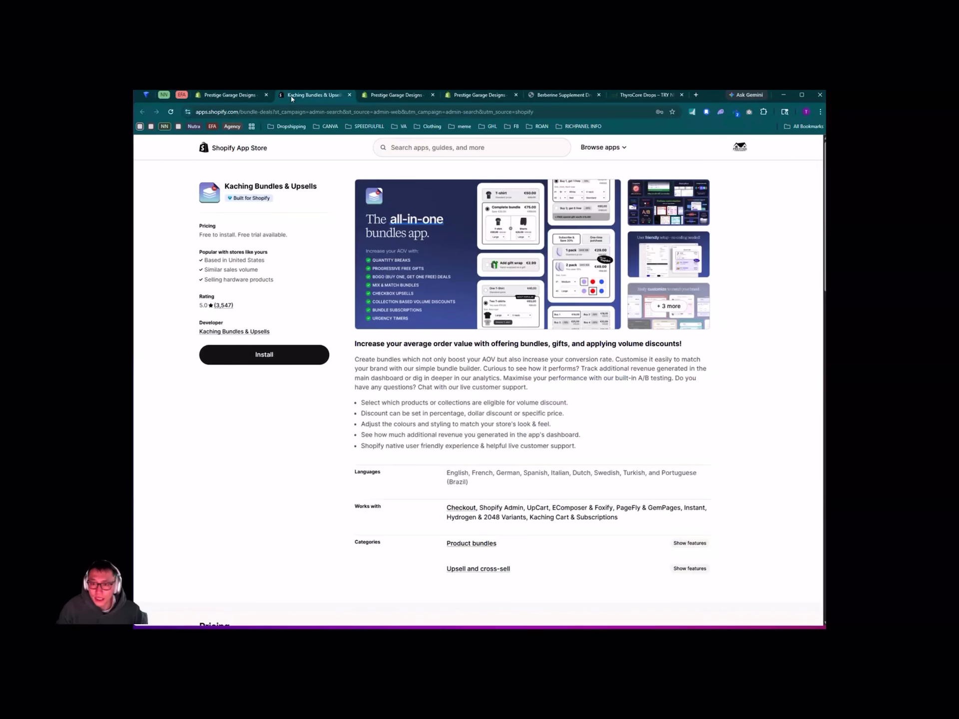
# Step: Start the first bundle deal in Kaching Bundles from the Subscription discount template
pyautogui.click(372, 96)
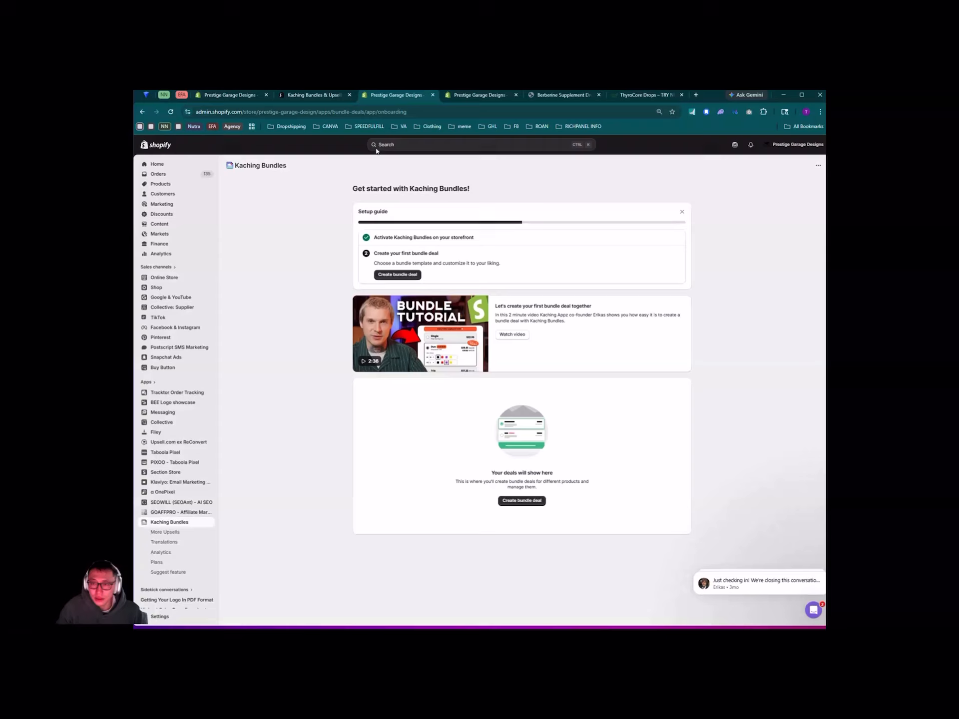
pyautogui.click(390, 276)
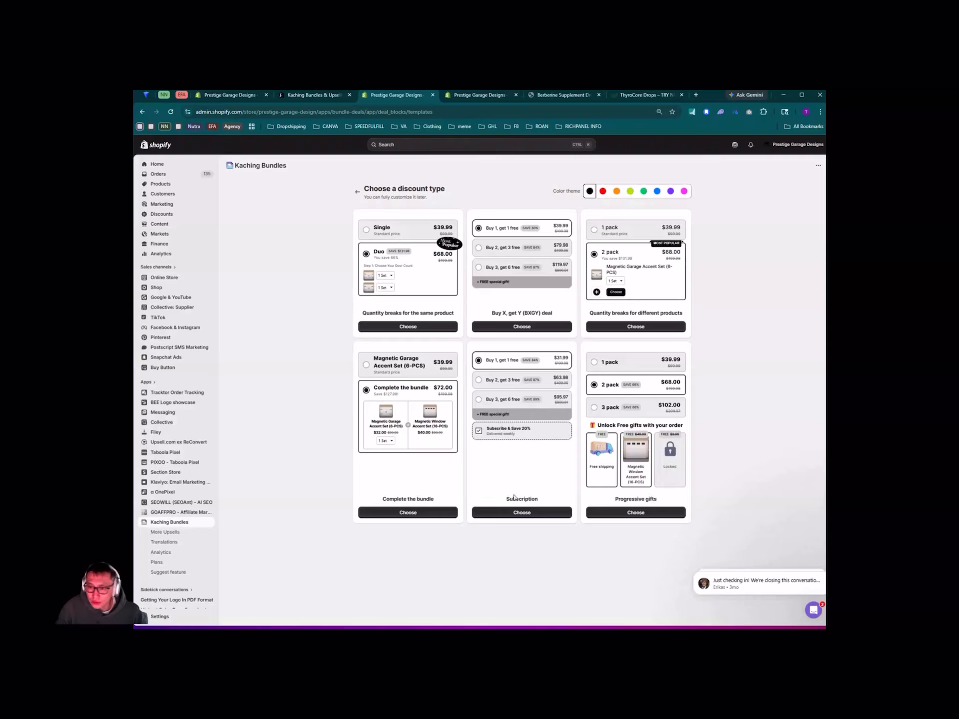
pyautogui.click(532, 515)
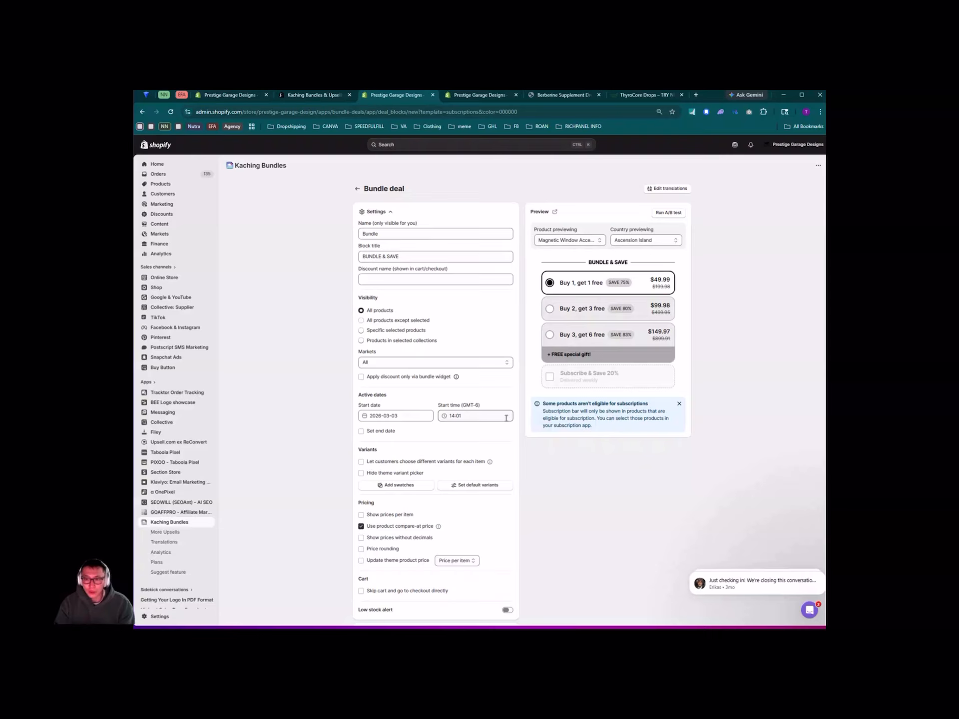
# Step: Name the new bundle deal EFA BUNDLE
pyautogui.click(376, 231)
pyautogui.doubleClick(376, 232)
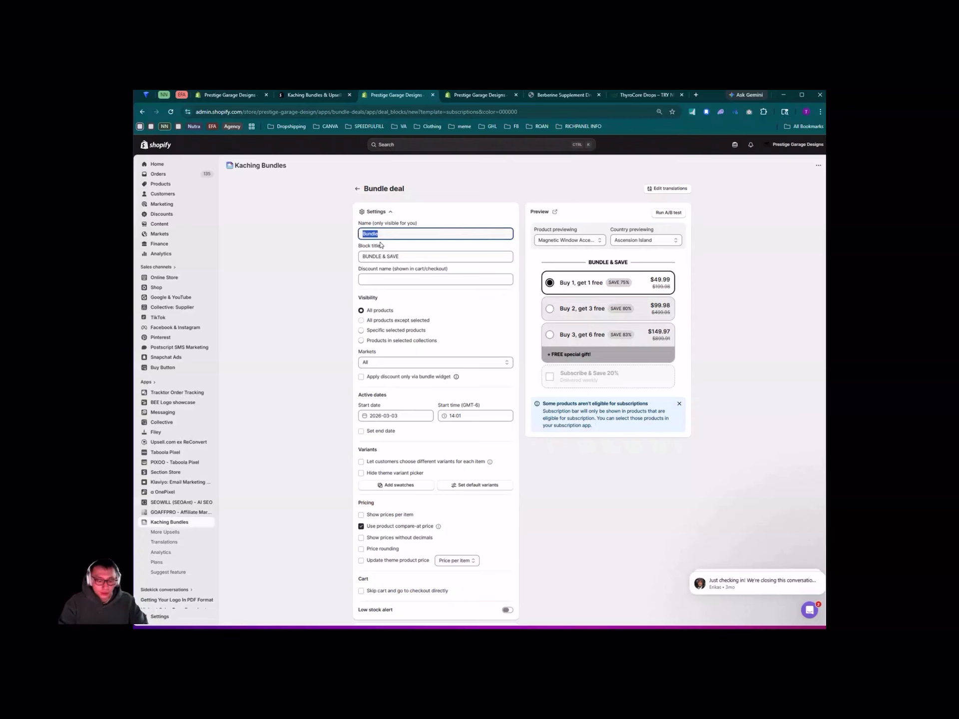
pyautogui.write('EFA ')
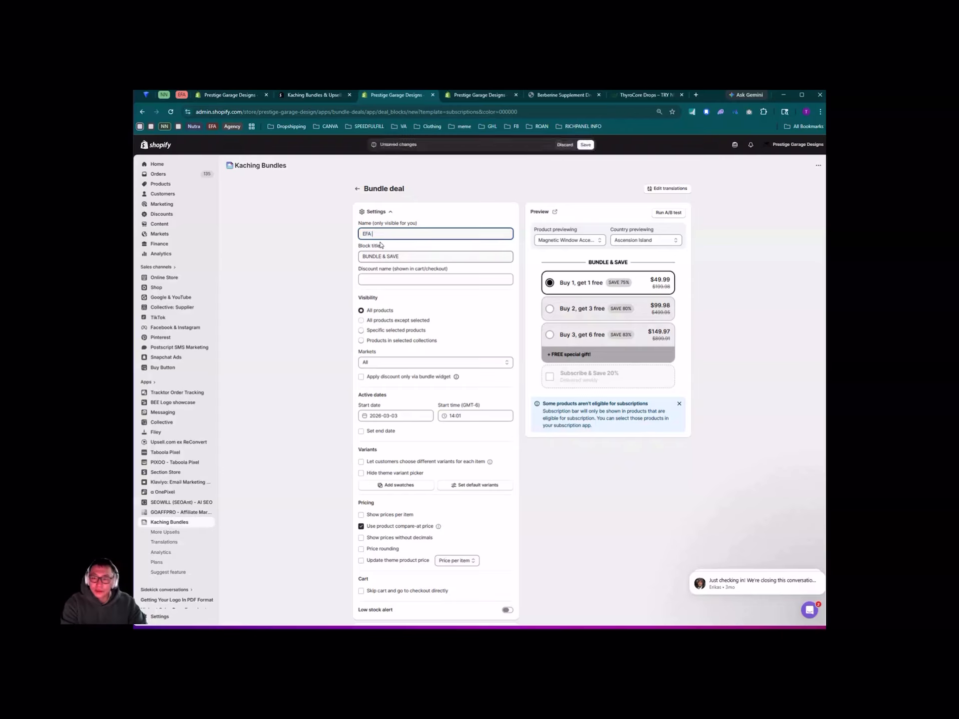
pyautogui.write('BUNDL')
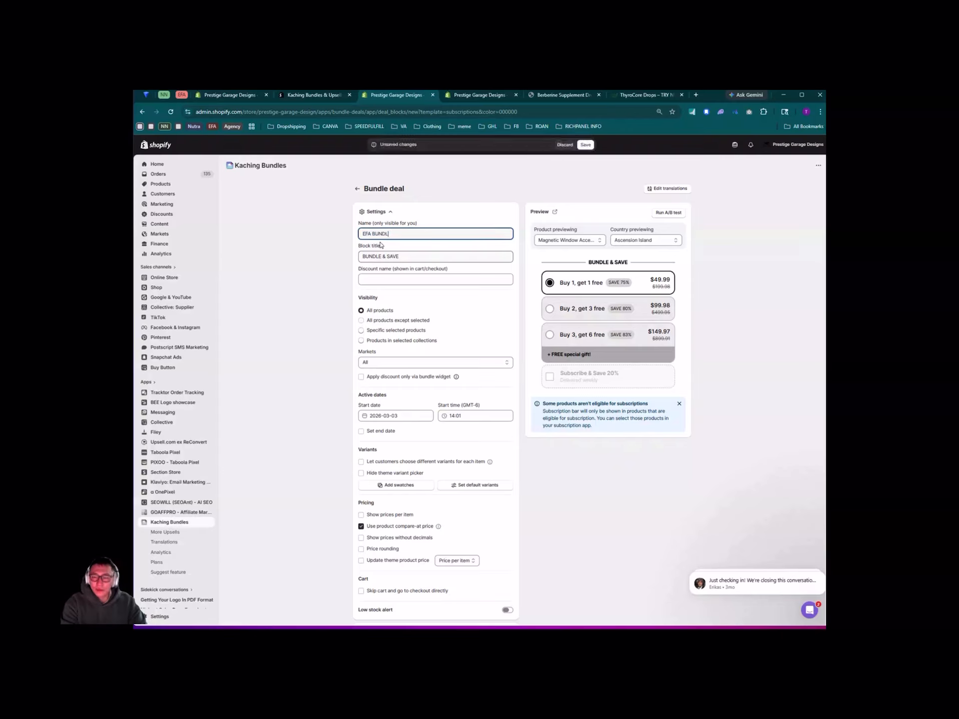
pyautogui.write('E')
pyautogui.click(344, 300)
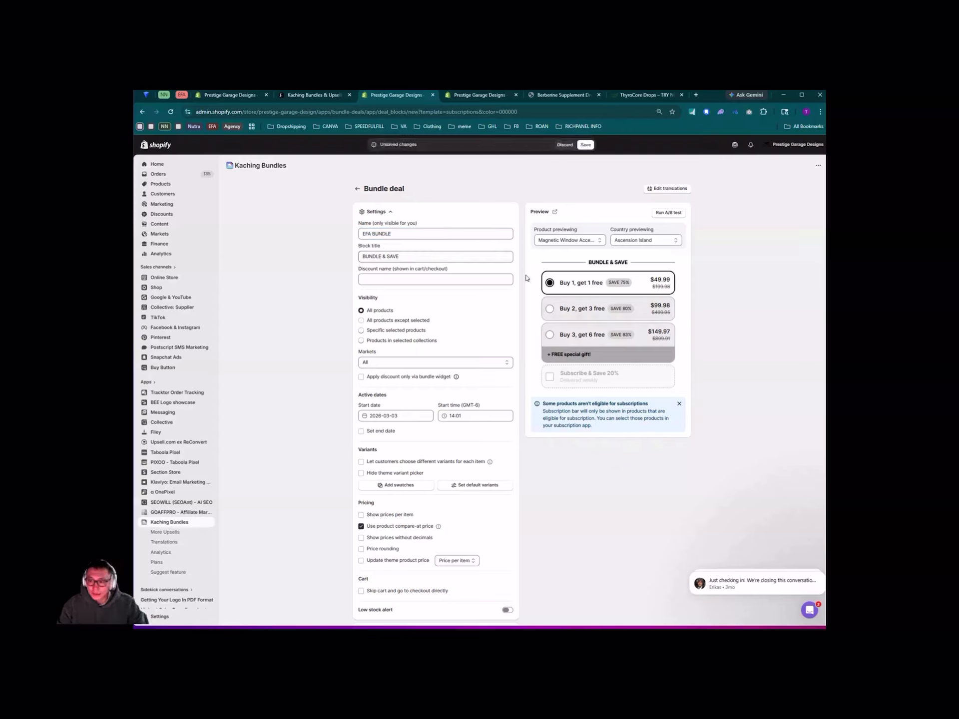
# Step: Try adding the filler text "fsdafsdaf" to the end of the block title and undo it
pyautogui.doubleClick(392, 257)
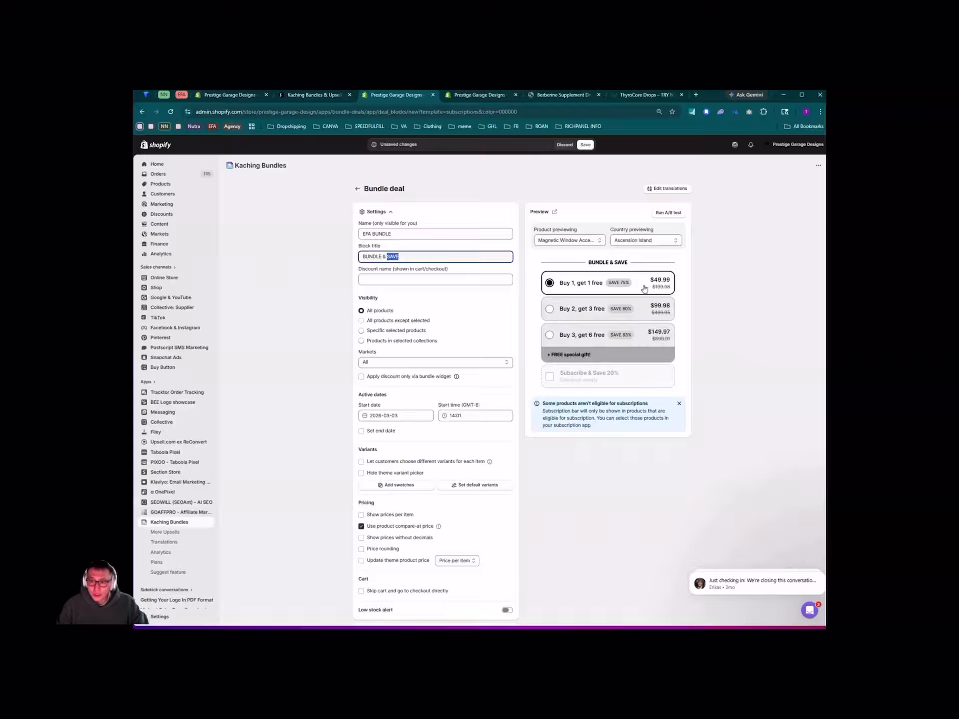
pyautogui.hotkey('ctrl', 'a')
pyautogui.click(428, 256)
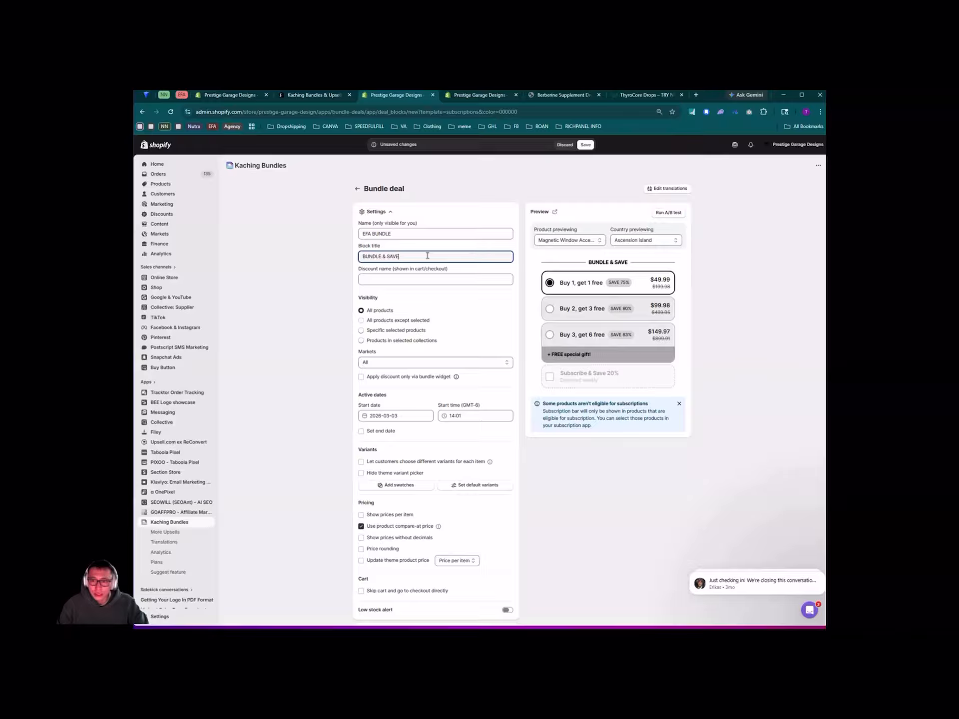
pyautogui.write('fsdafsdaf')
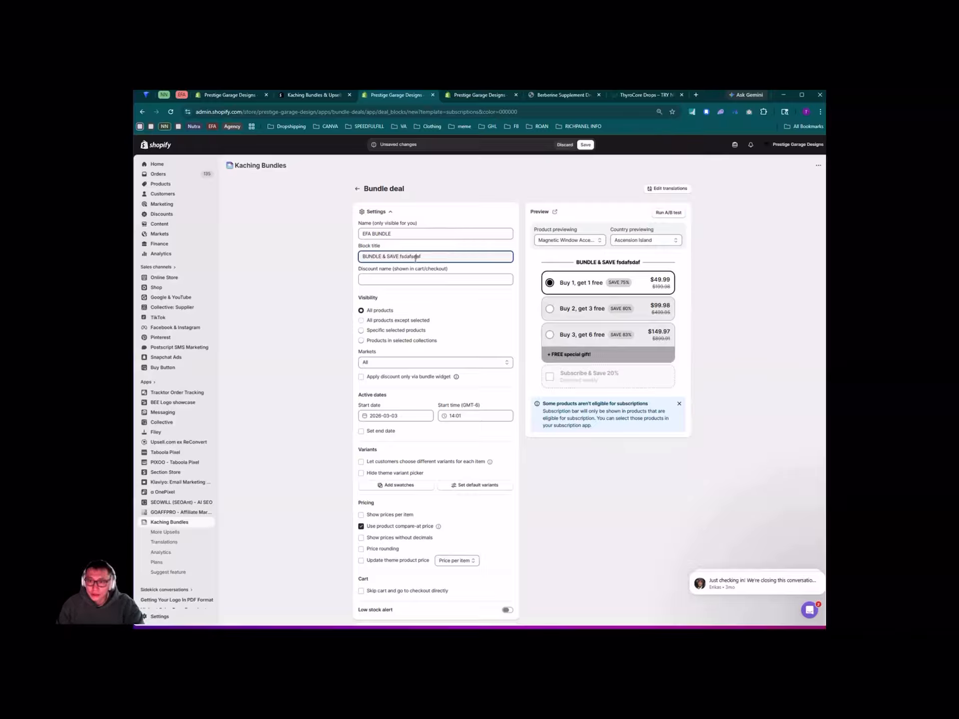
pyautogui.hotkey('ctrl', 'z')
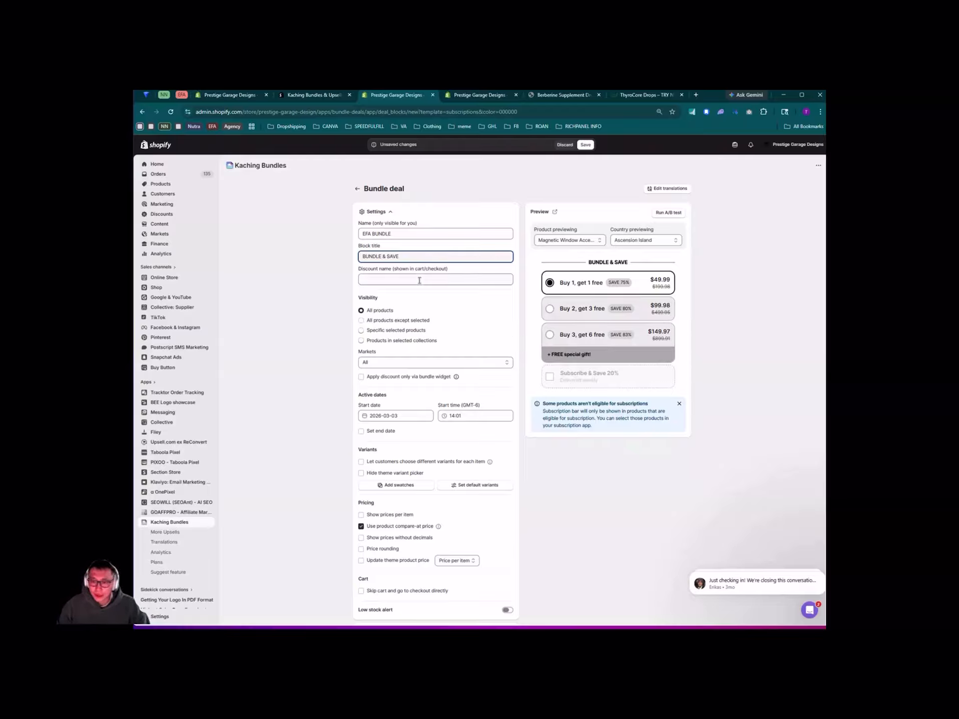
# Step: Set the deal's style to the side-by-side card layout with three bars per row, using the ThyroCore product page as reference
pyautogui.scroll(-1, 406, 363)
pyautogui.scroll(-3, 405, 362)
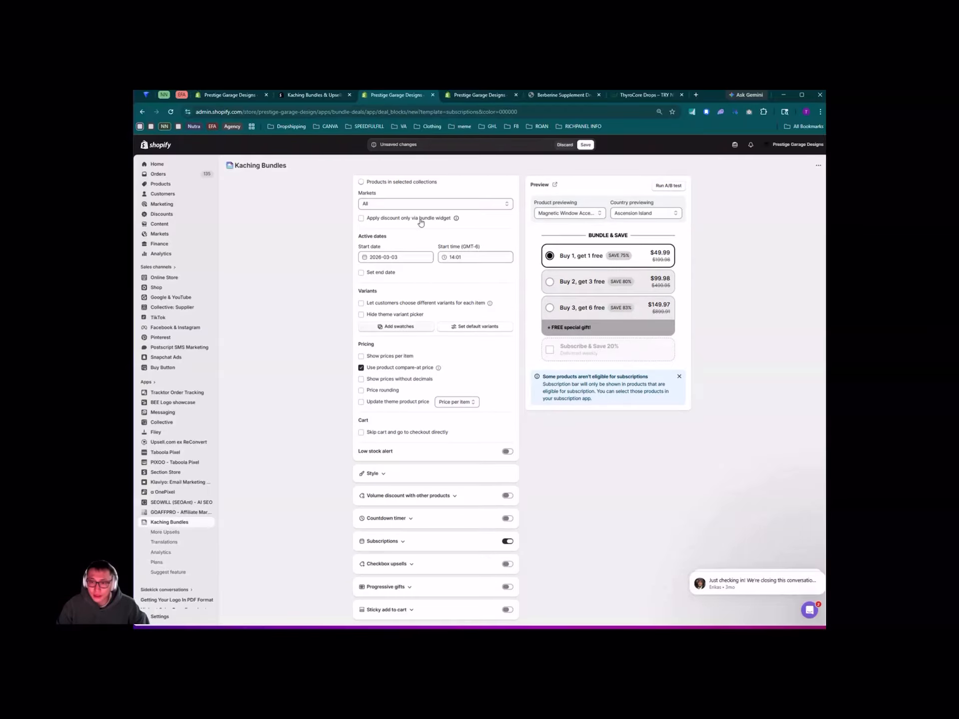
pyautogui.scroll(4, 371, 216)
pyautogui.click(374, 213)
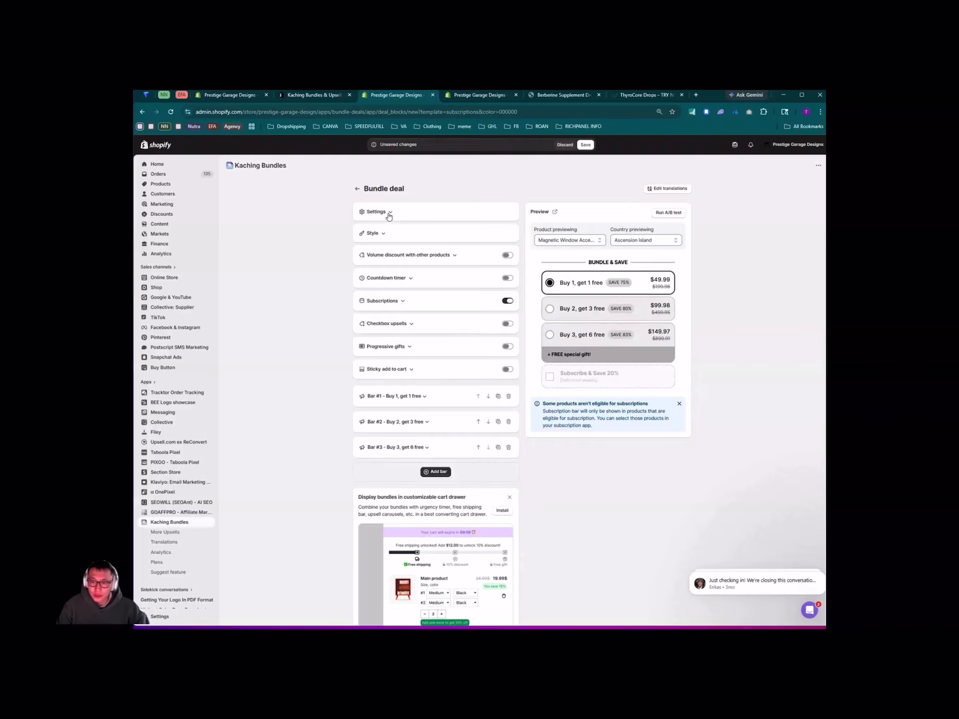
pyautogui.click(392, 240)
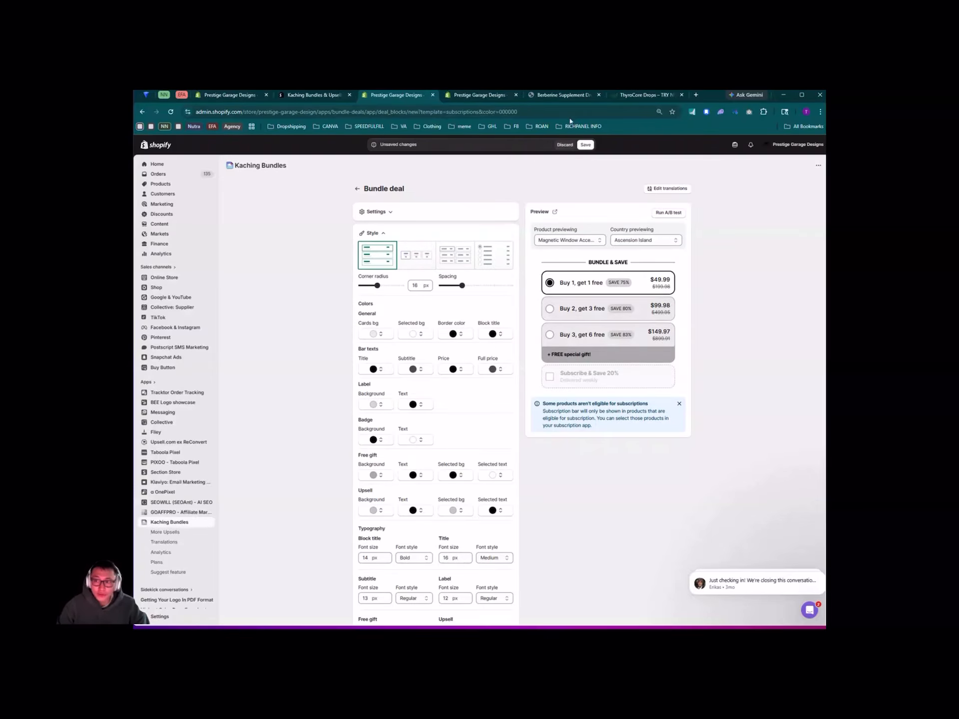
pyautogui.click(631, 95)
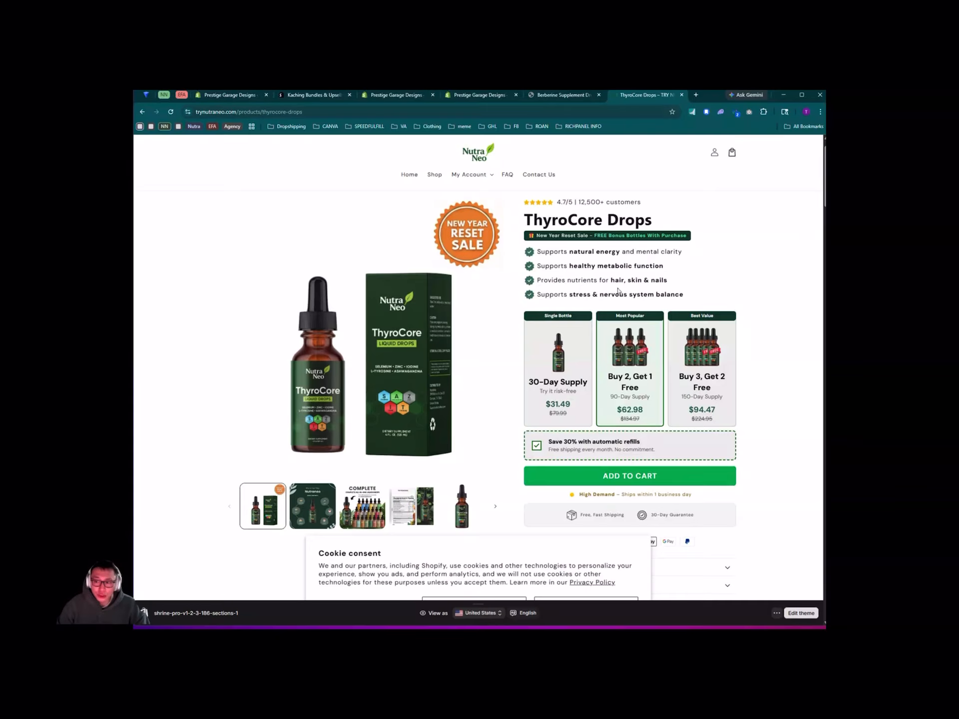
pyautogui.click(404, 96)
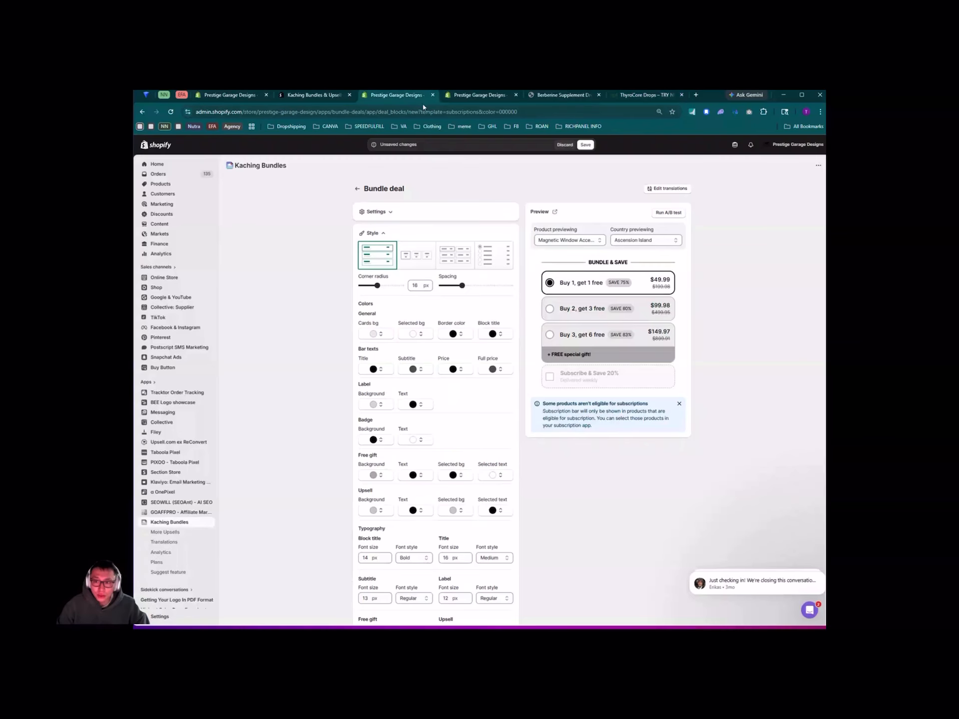
pyautogui.click(421, 267)
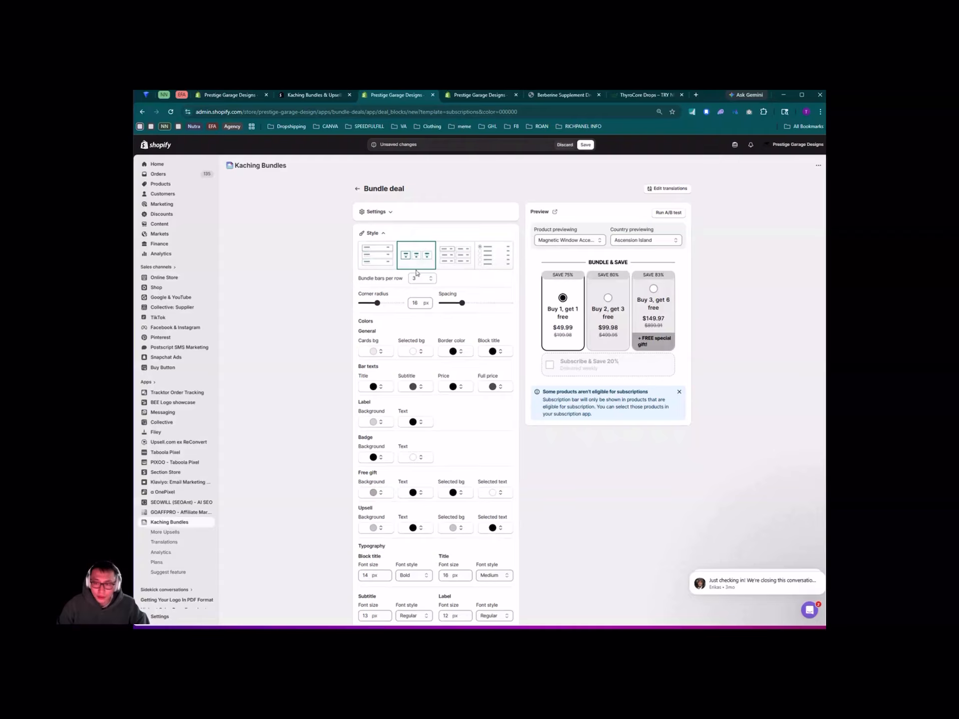
pyautogui.click(381, 262)
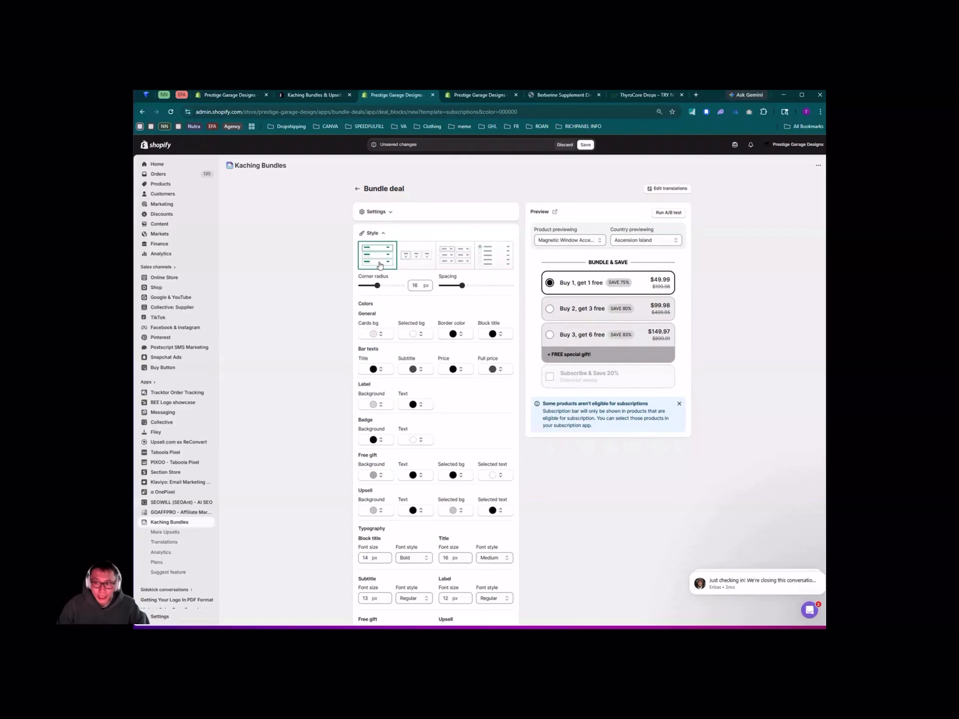
pyautogui.click(432, 263)
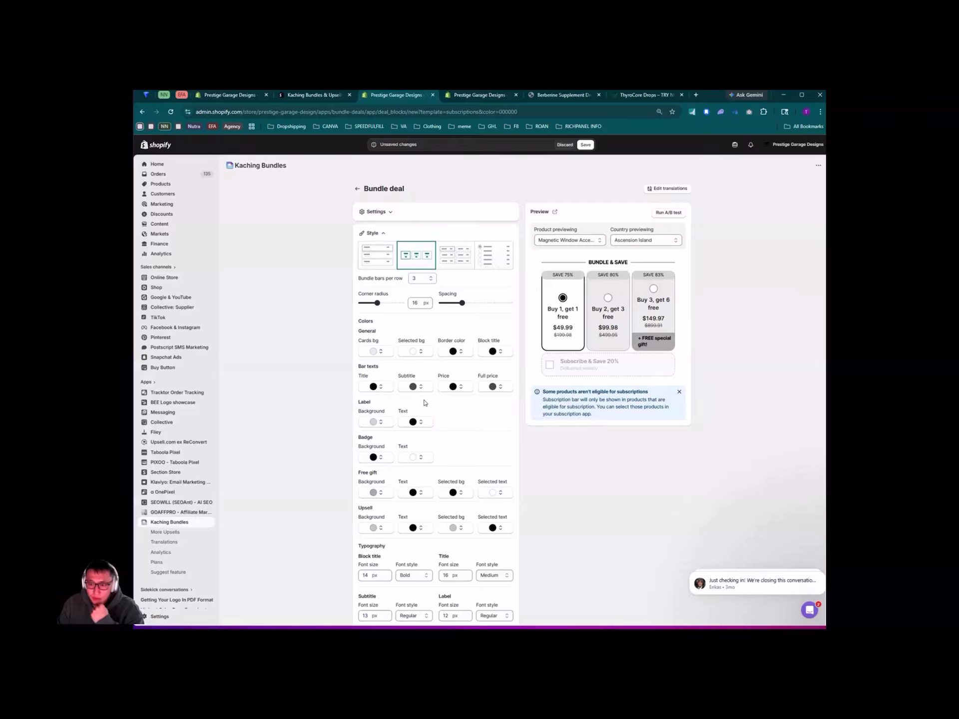
# Step: Look over the remaining style options, collapse them and save the bundle deal
pyautogui.scroll(-5, 424, 403)
pyautogui.scroll(3, 427, 265)
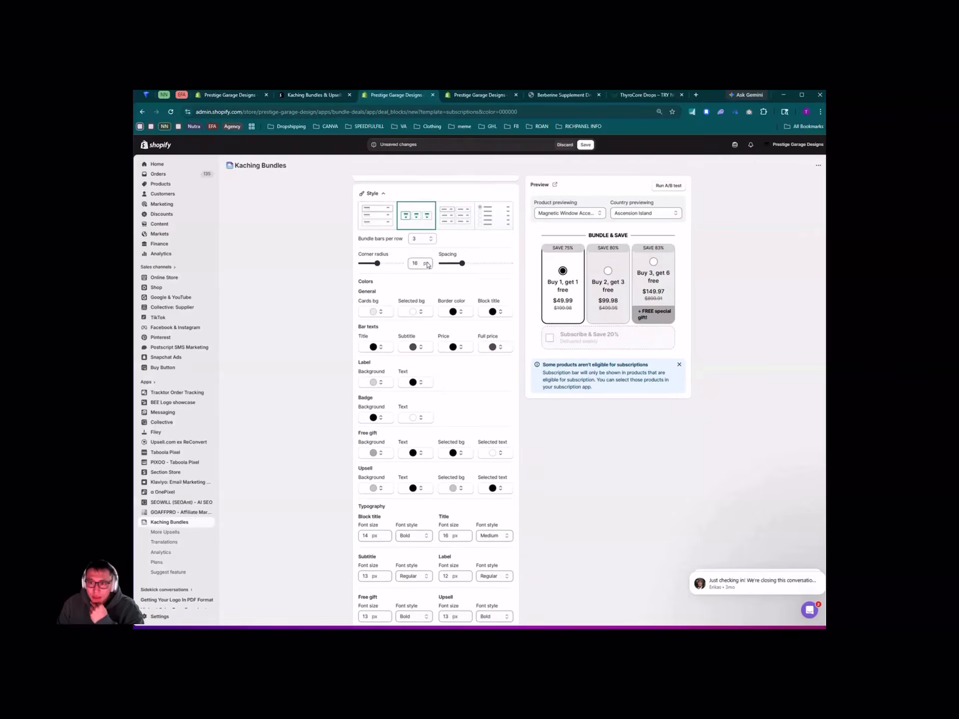
pyautogui.scroll(2, 427, 265)
pyautogui.click(376, 233)
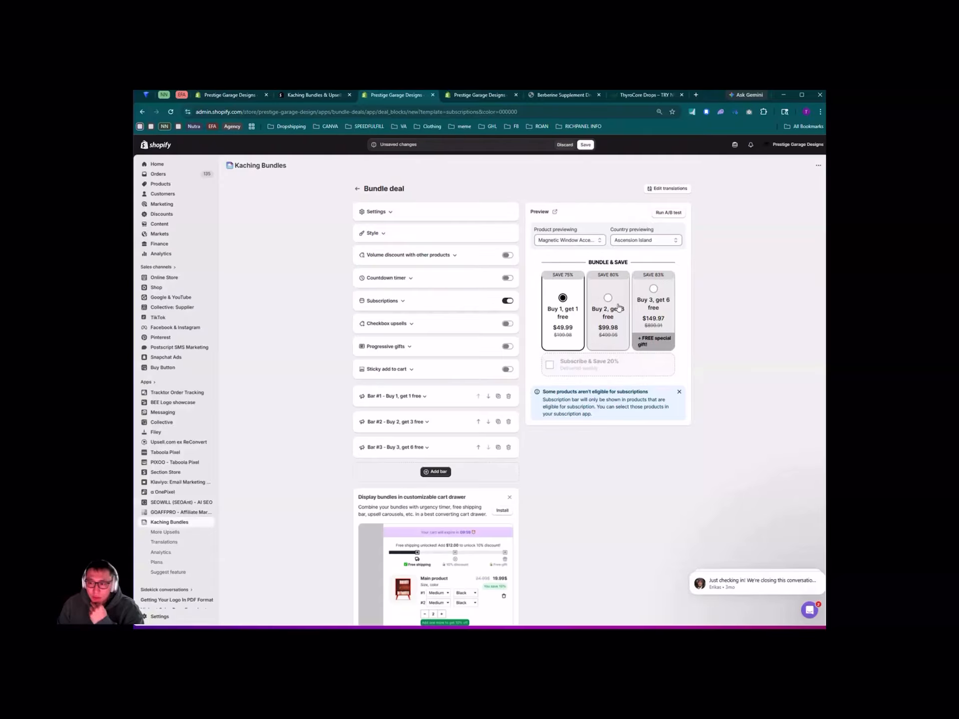
pyautogui.click(585, 145)
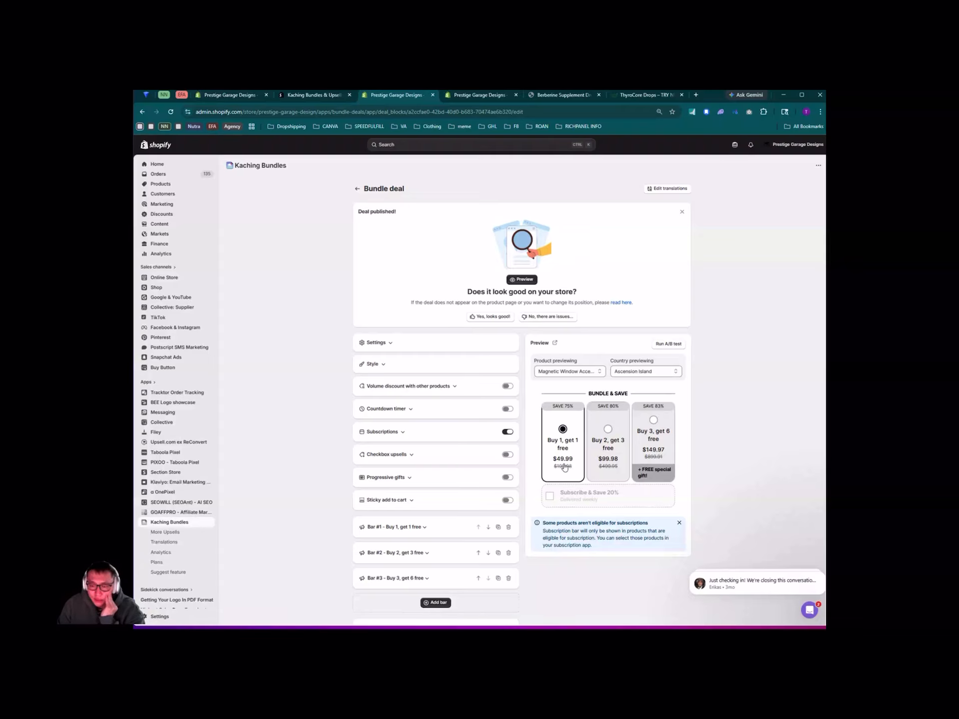
# Step: Limit the deal's visibility to the specific product Berberine Supplement Dropper and save the deal
pyautogui.click(399, 347)
pyautogui.scroll(-1, 399, 346)
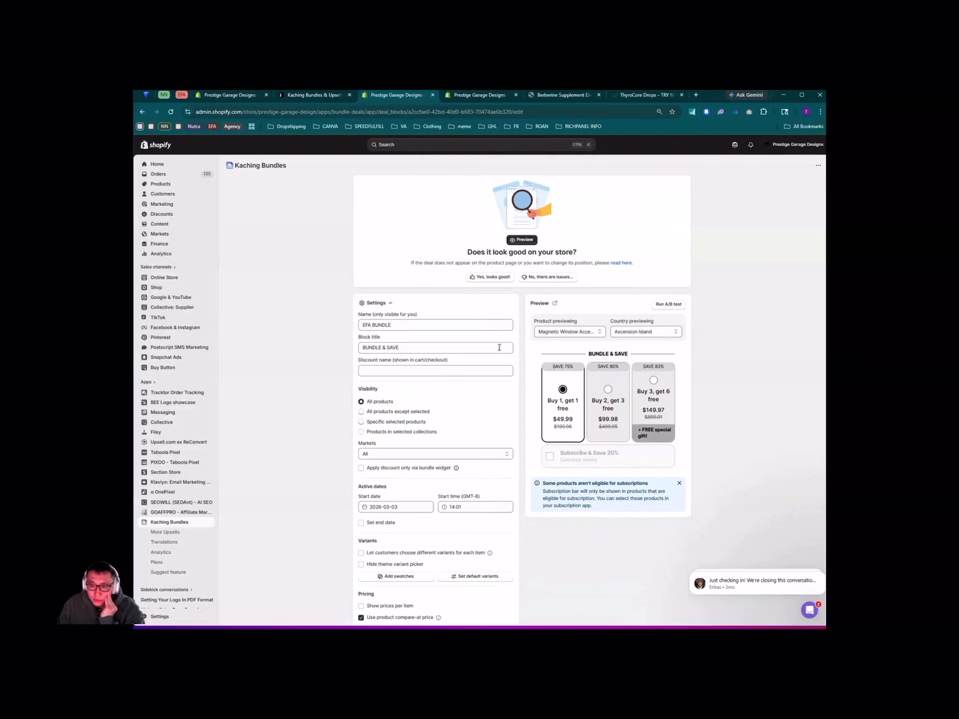
pyautogui.moveTo(353, 389); pyautogui.dragTo(372, 391)
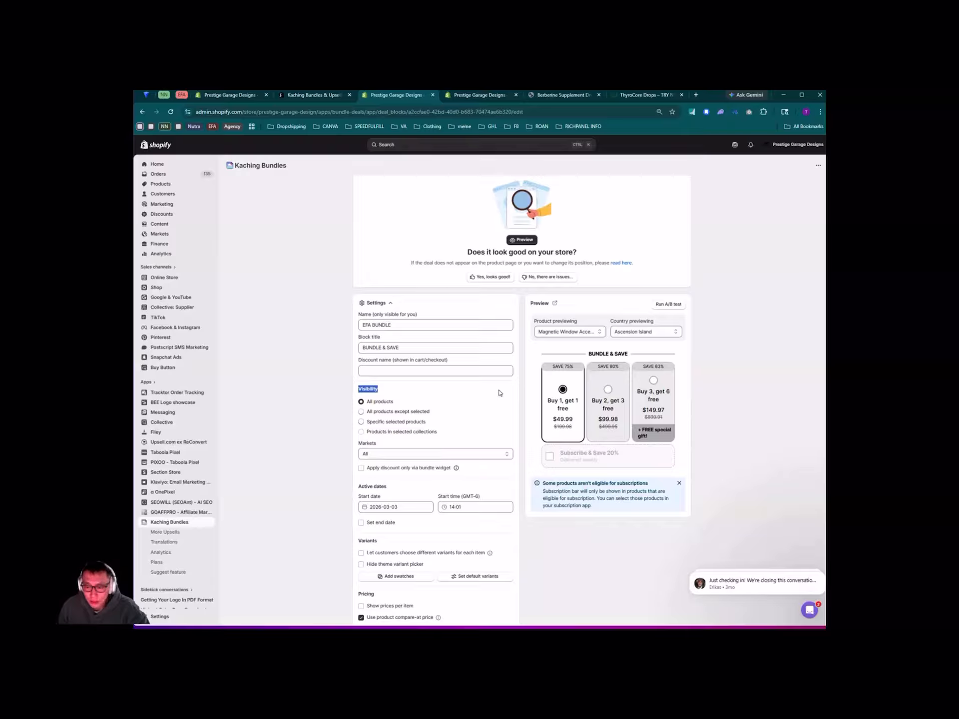
pyautogui.click(397, 423)
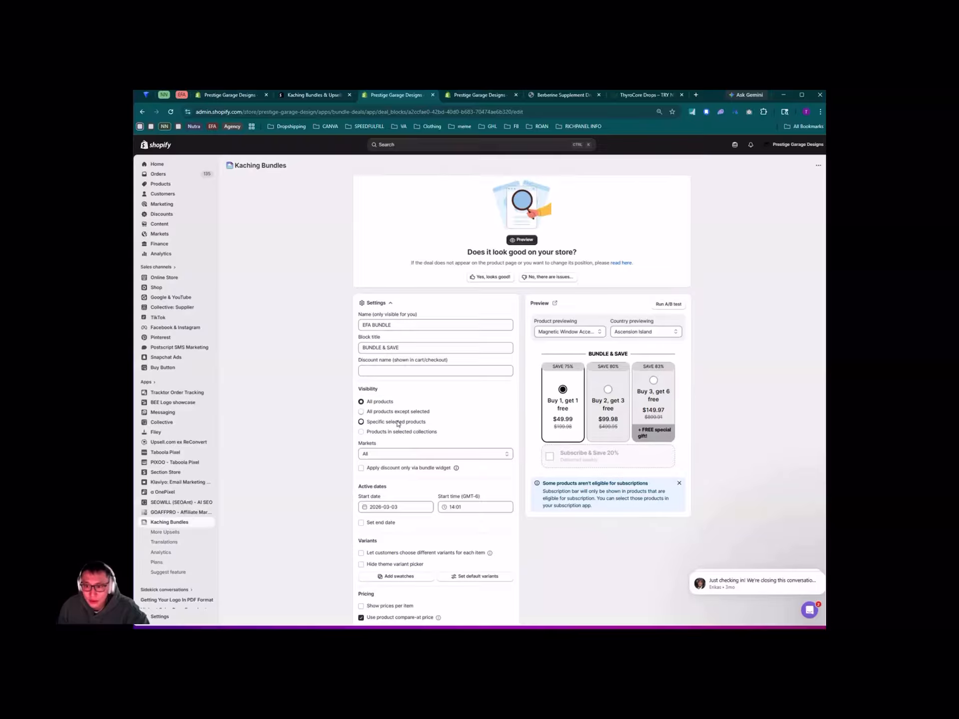
pyautogui.click(425, 353)
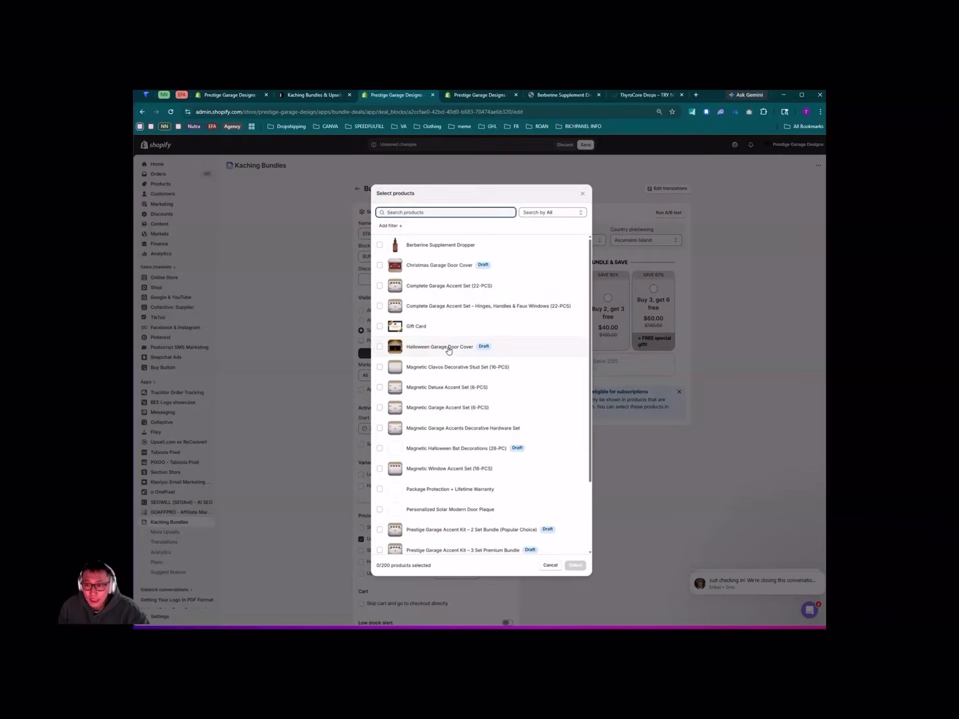
pyautogui.click(432, 249)
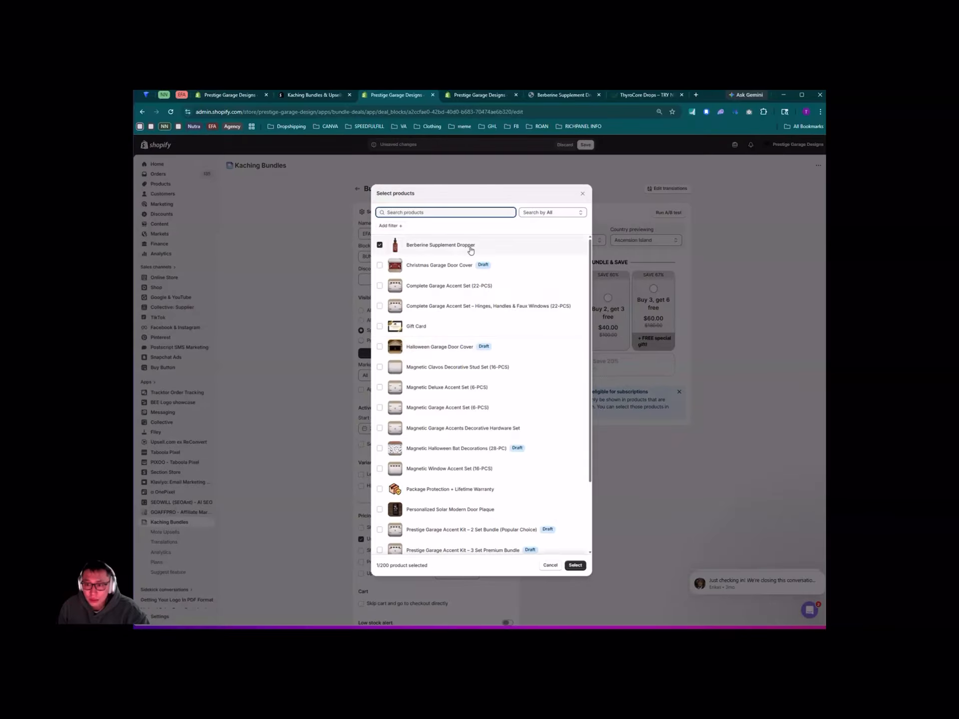
pyautogui.click(575, 565)
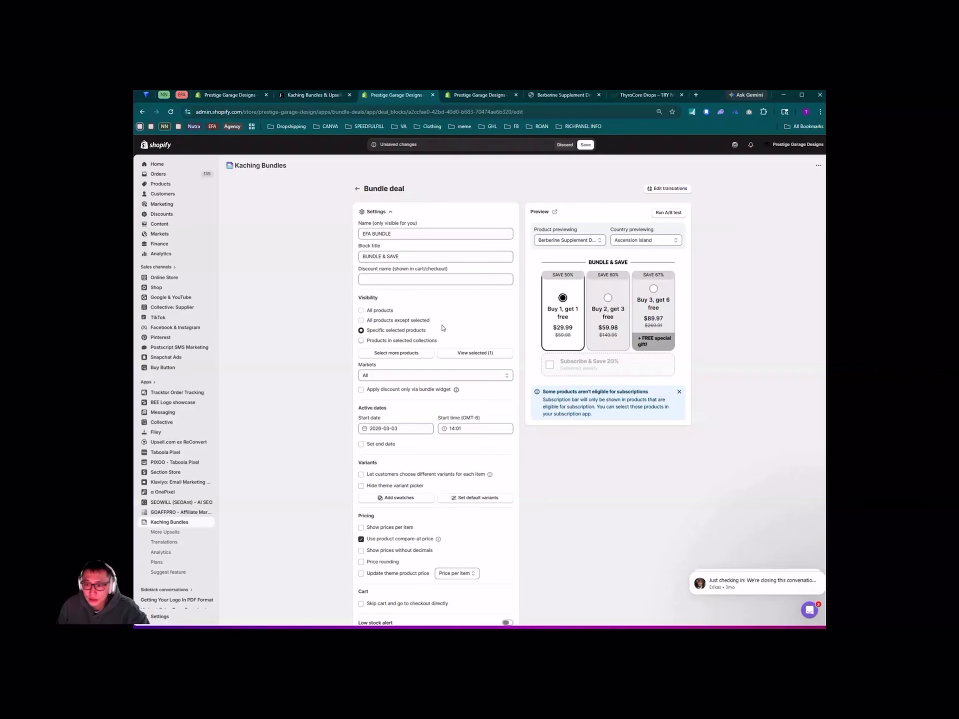
pyautogui.click(585, 145)
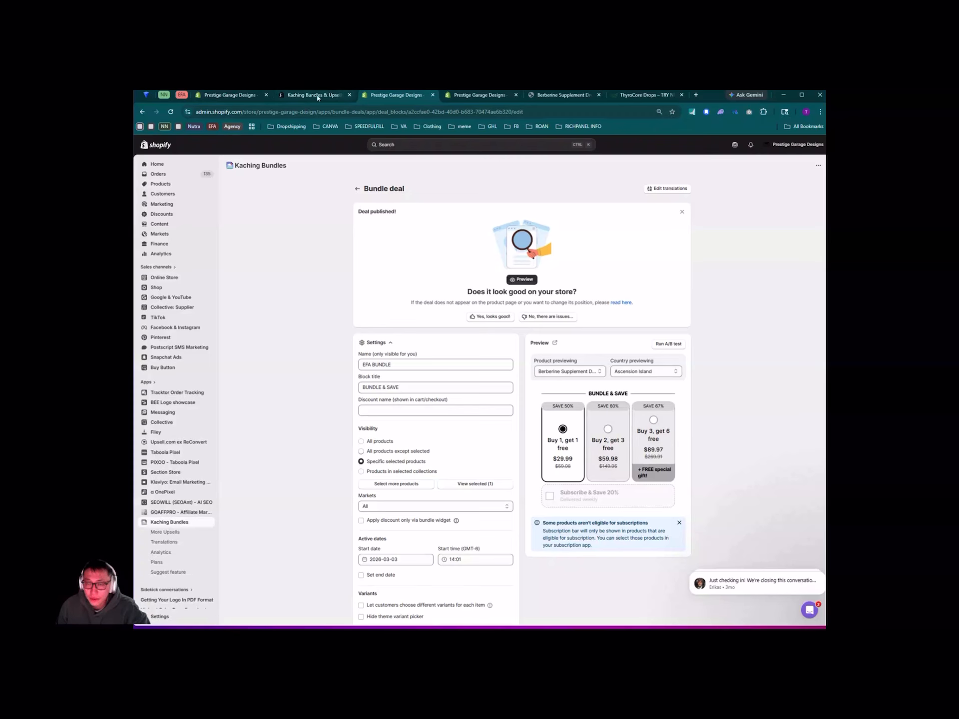
# Step: Check the Berberine Supplement Dropper's price on its product record and compare it with the prices in the bundle deal preview
pyautogui.click(221, 95)
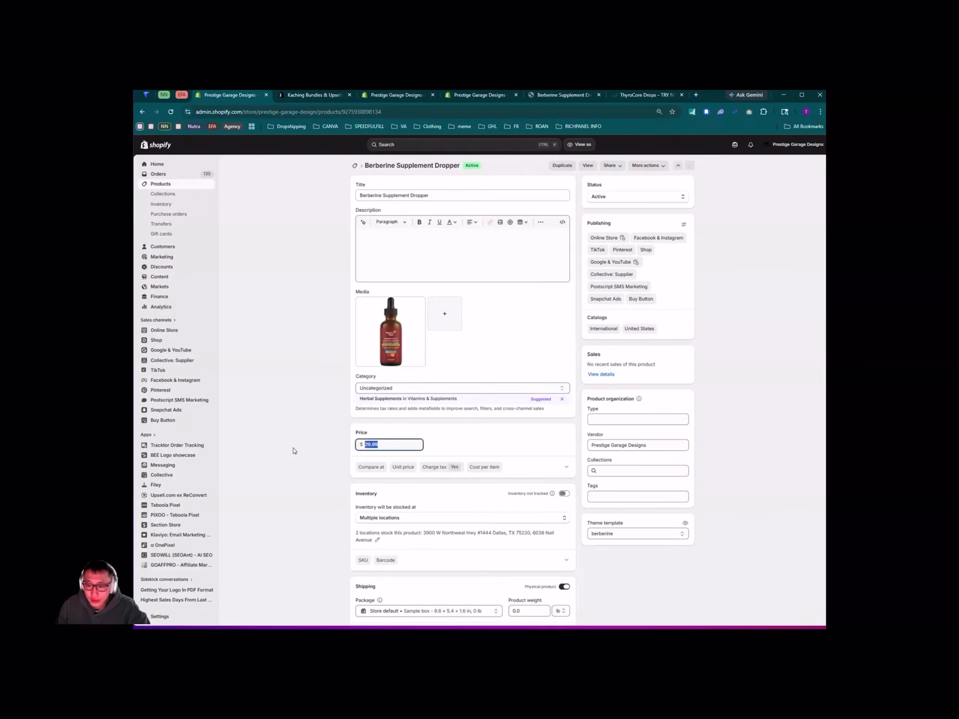
pyautogui.scroll(-2, 295, 450)
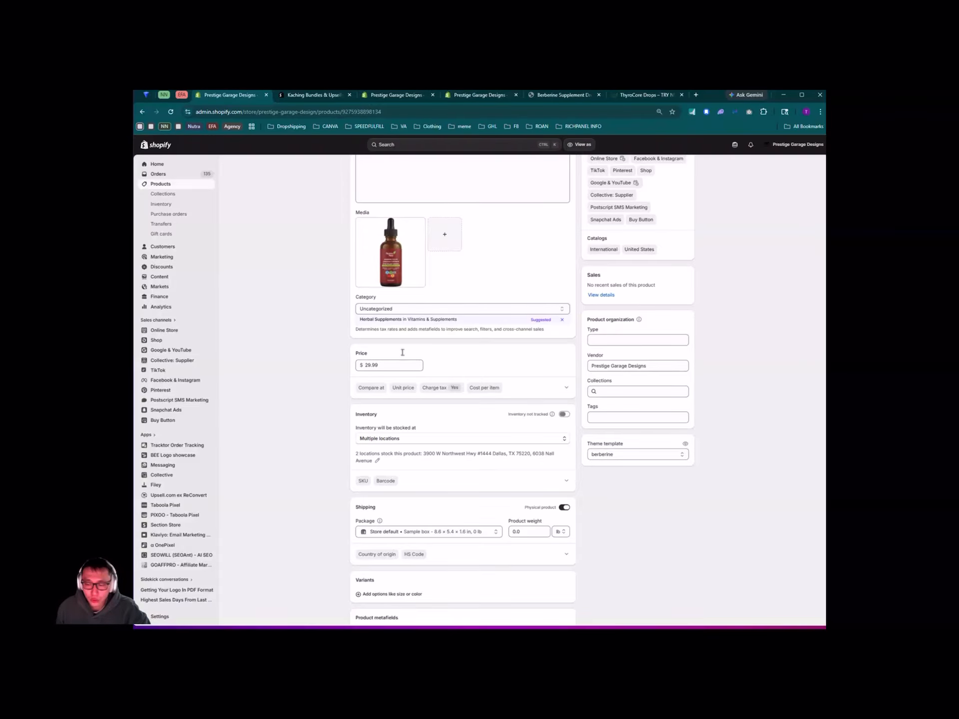
pyautogui.click(564, 97)
pyautogui.click(477, 95)
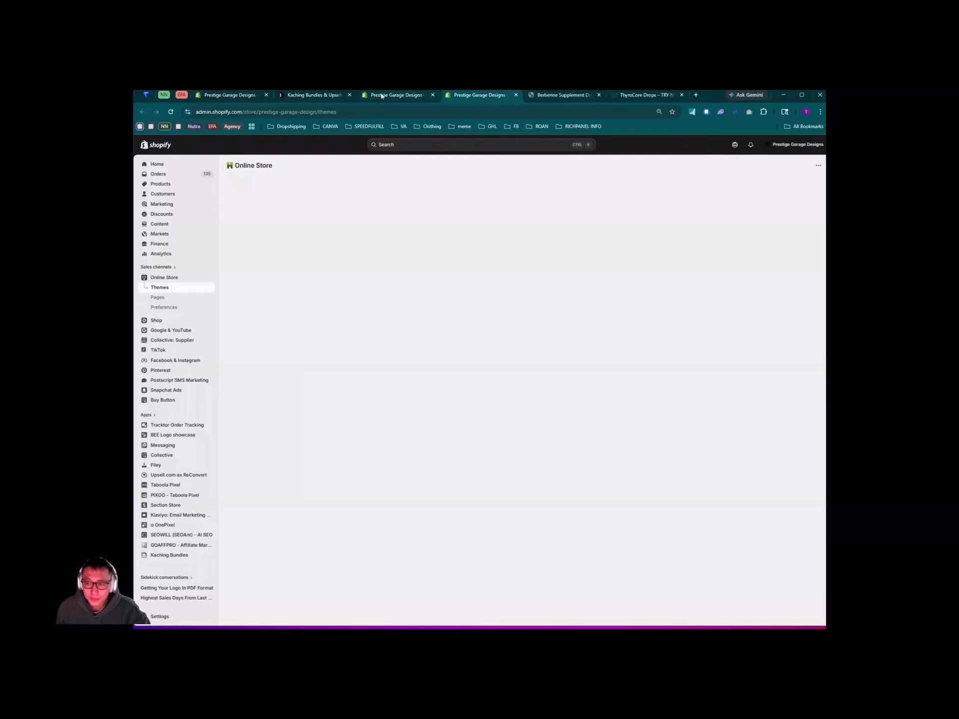
pyautogui.click(381, 96)
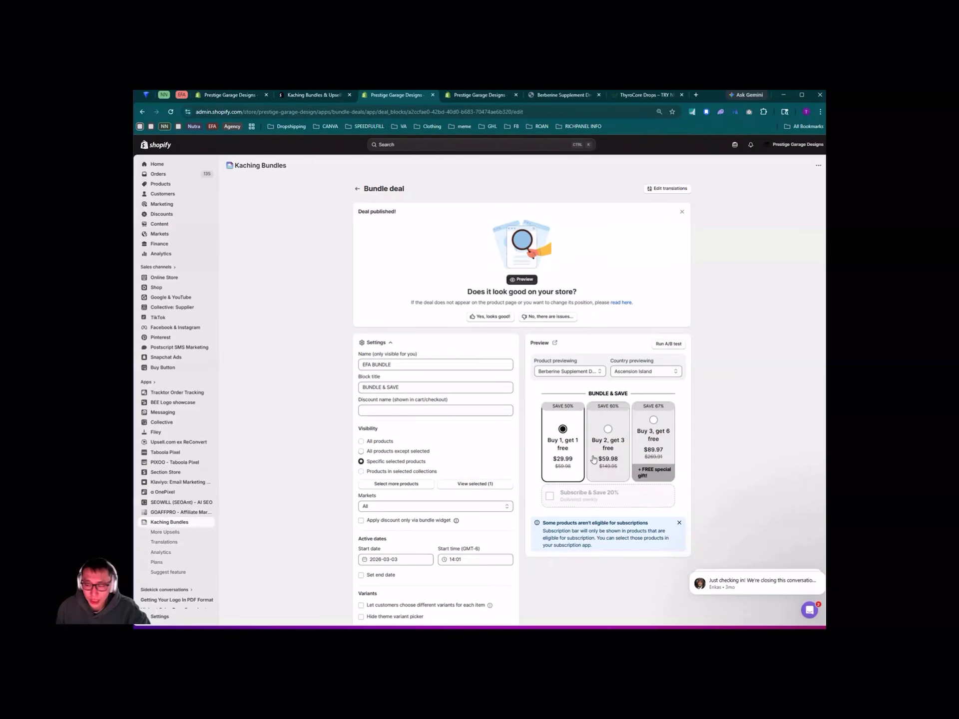
pyautogui.scroll(-2, 539, 443)
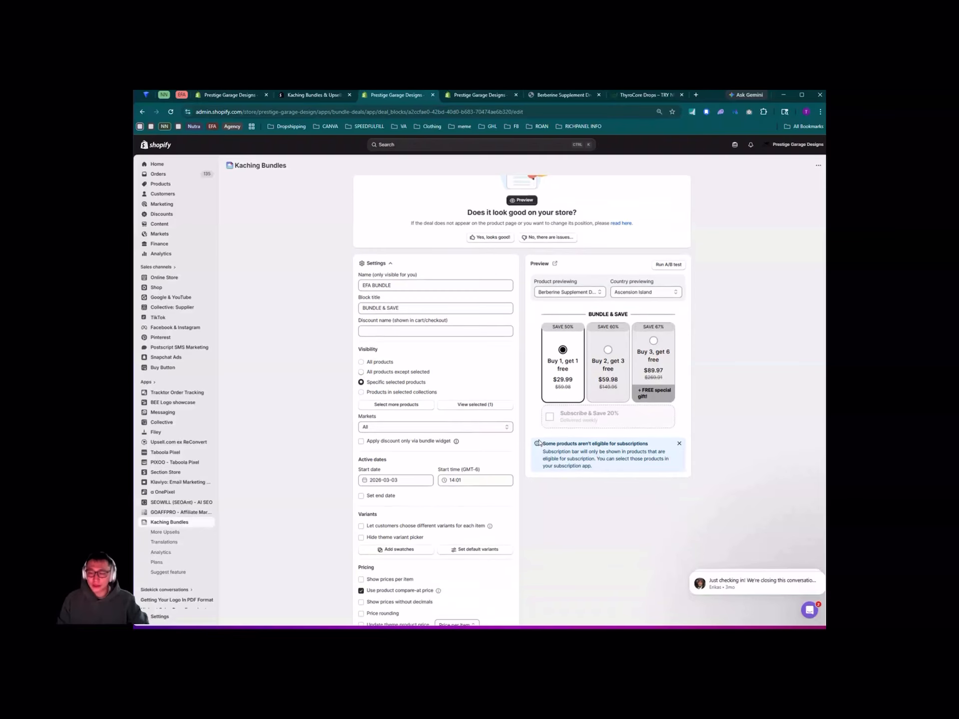
pyautogui.scroll(2, 538, 442)
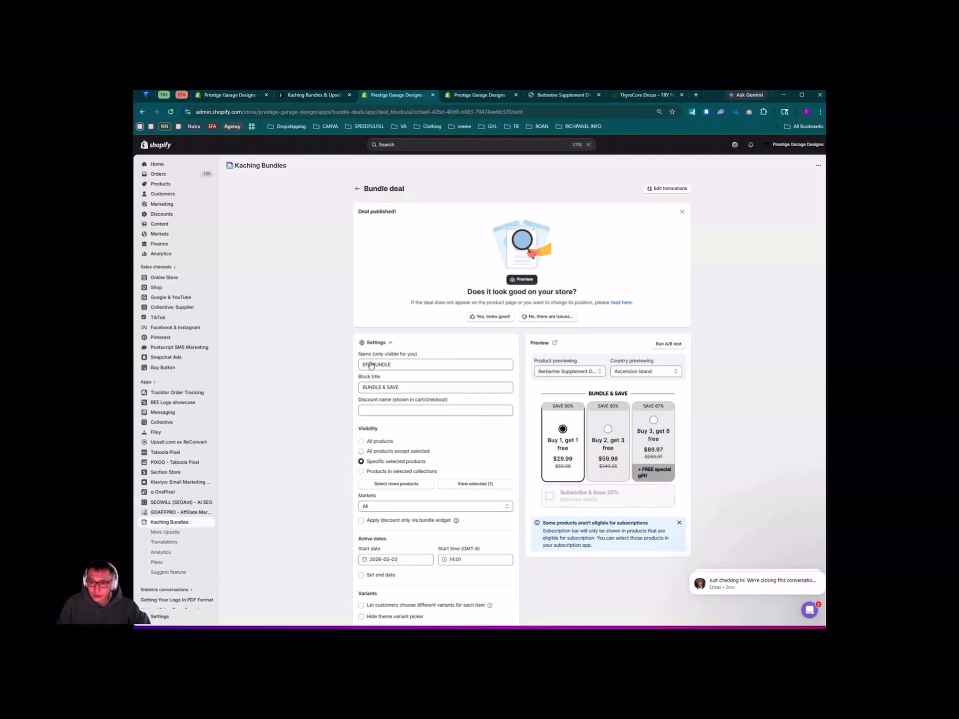
# Step: Collapse the deal's general settings and delete the "Buy 1, get 1 free" bar
pyautogui.click(388, 343)
pyautogui.scroll(-1, 466, 494)
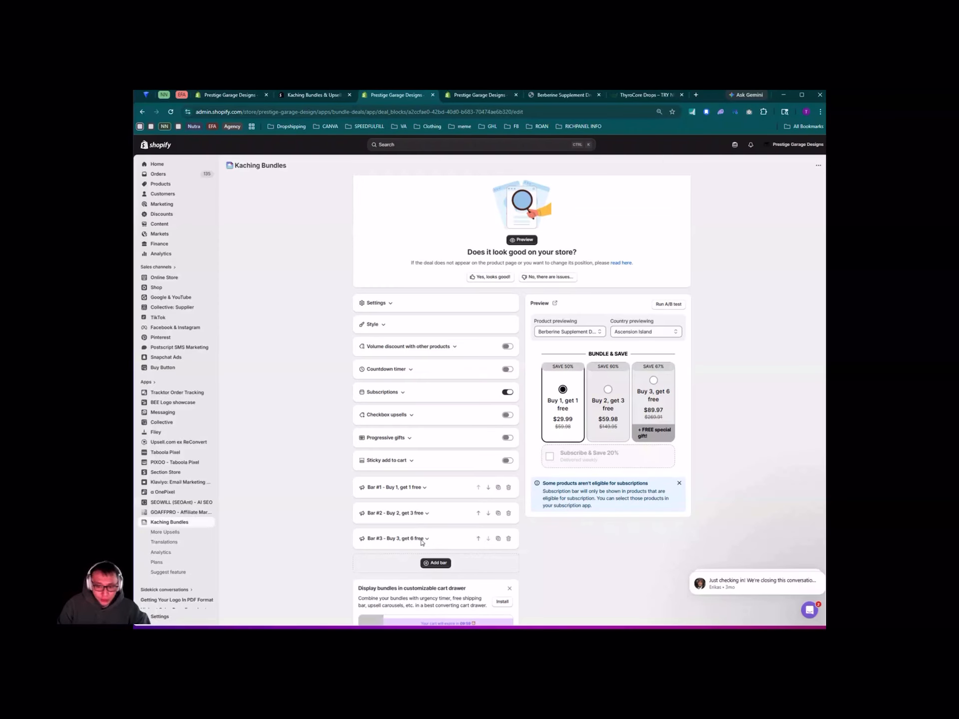
pyautogui.scroll(-1, 423, 533)
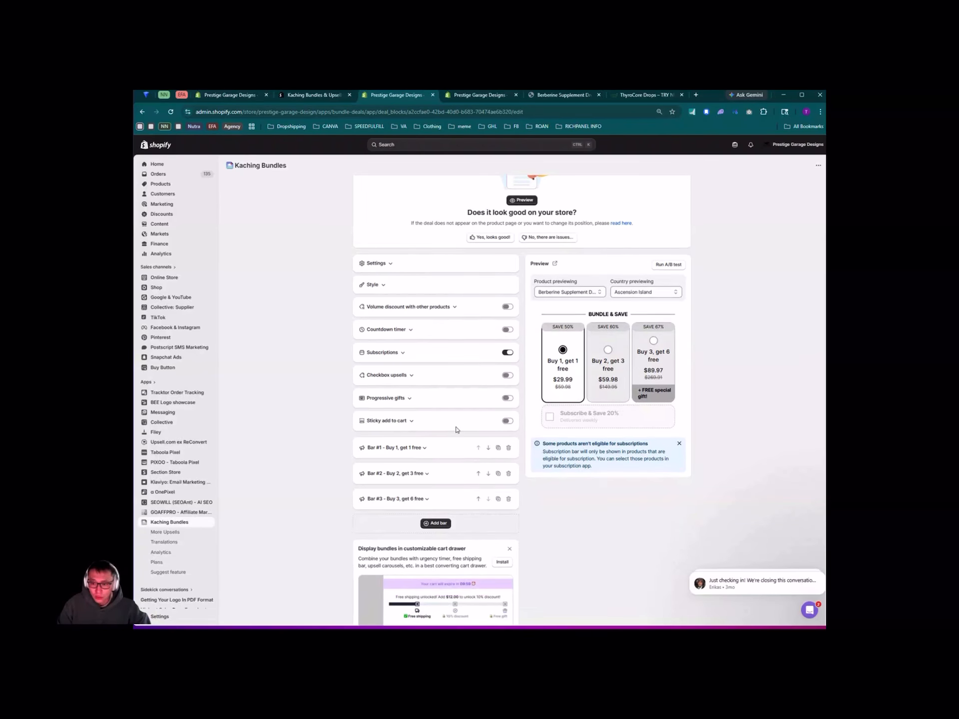
pyautogui.click(508, 448)
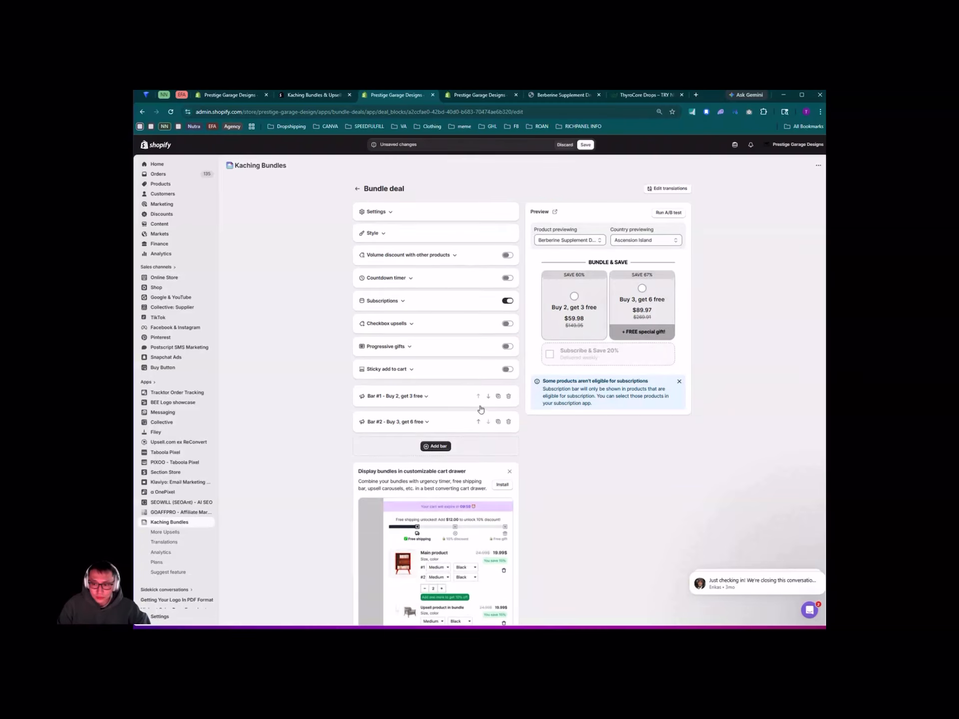
# Step: Add a quantity break bar to the deal and move it to the first position
pyautogui.click(433, 447)
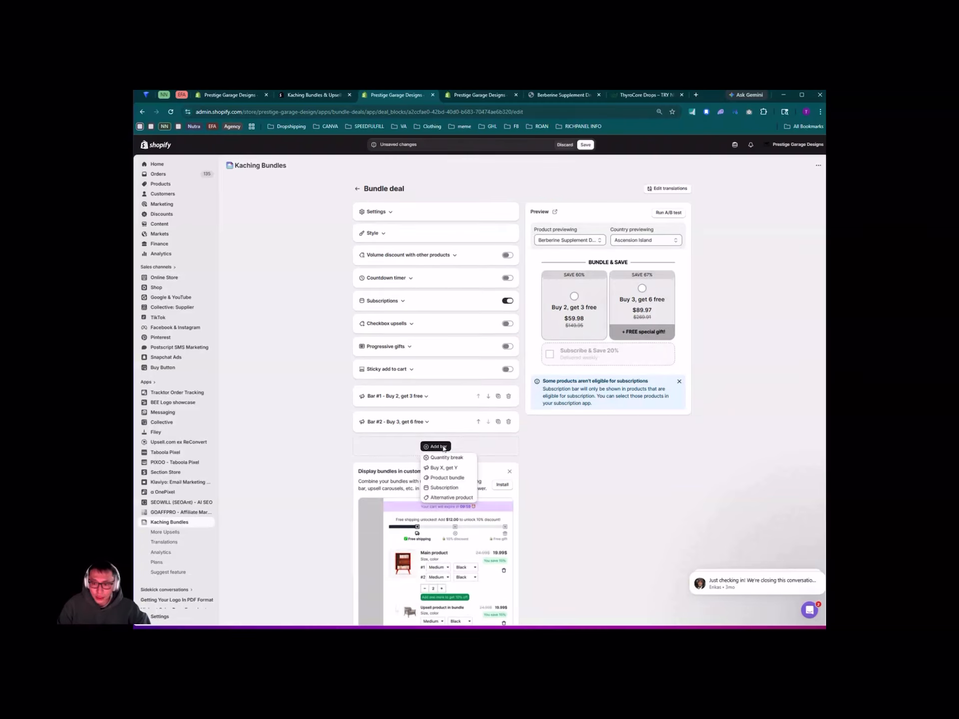
pyautogui.click(467, 459)
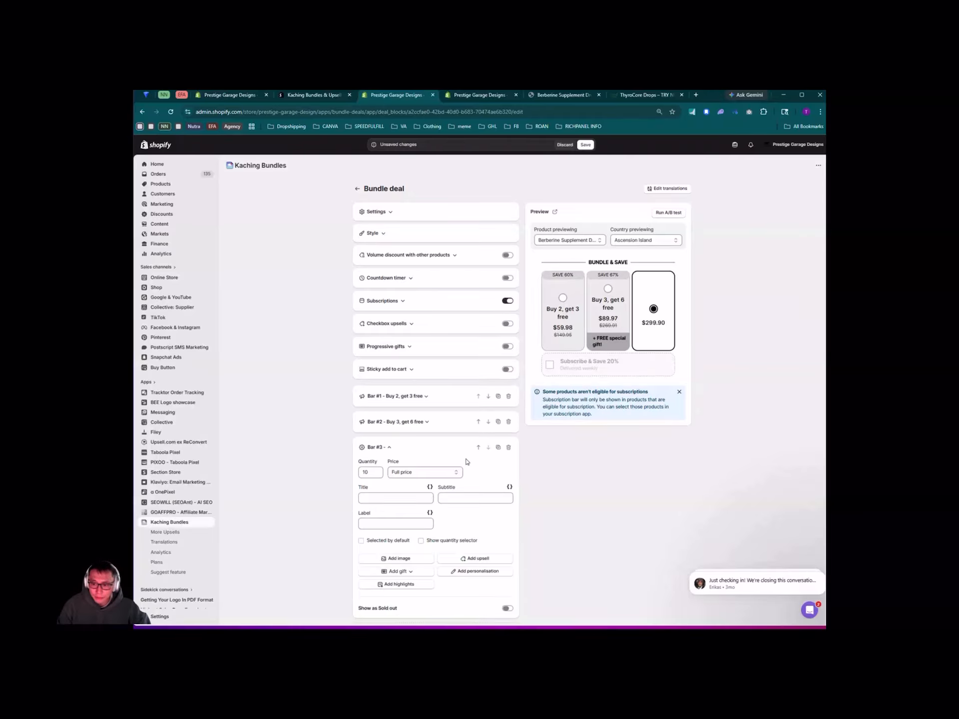
pyautogui.scroll(-1, 508, 474)
pyautogui.scroll(1, 421, 439)
pyautogui.click(478, 448)
pyautogui.click(478, 423)
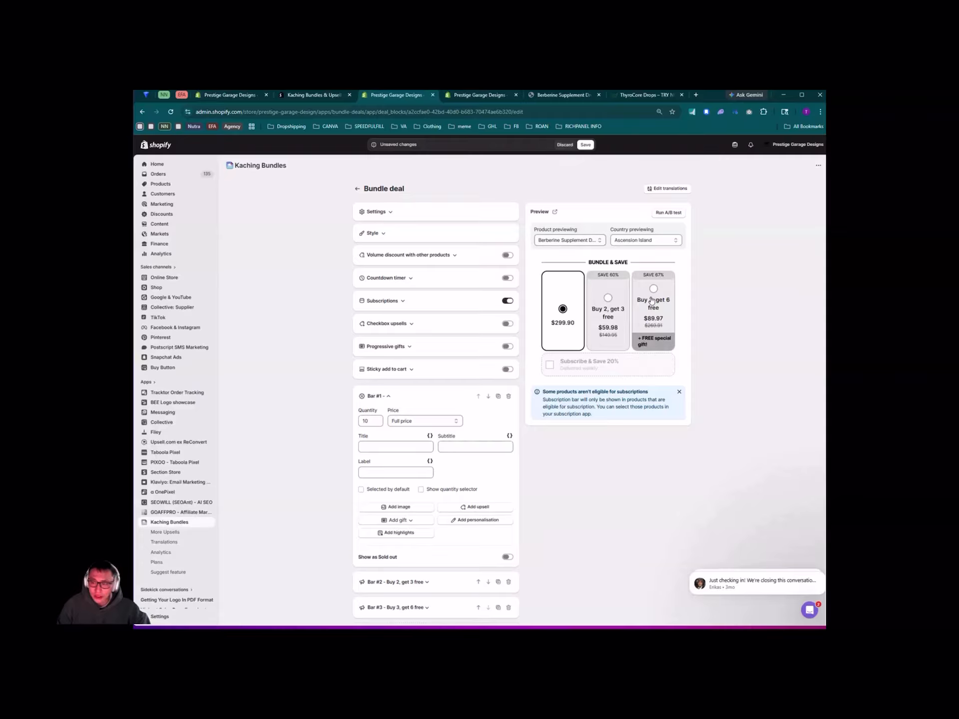
# Step: Set the new quantity break bar's quantity to 1, keeping its price at Full price
pyautogui.click(377, 424)
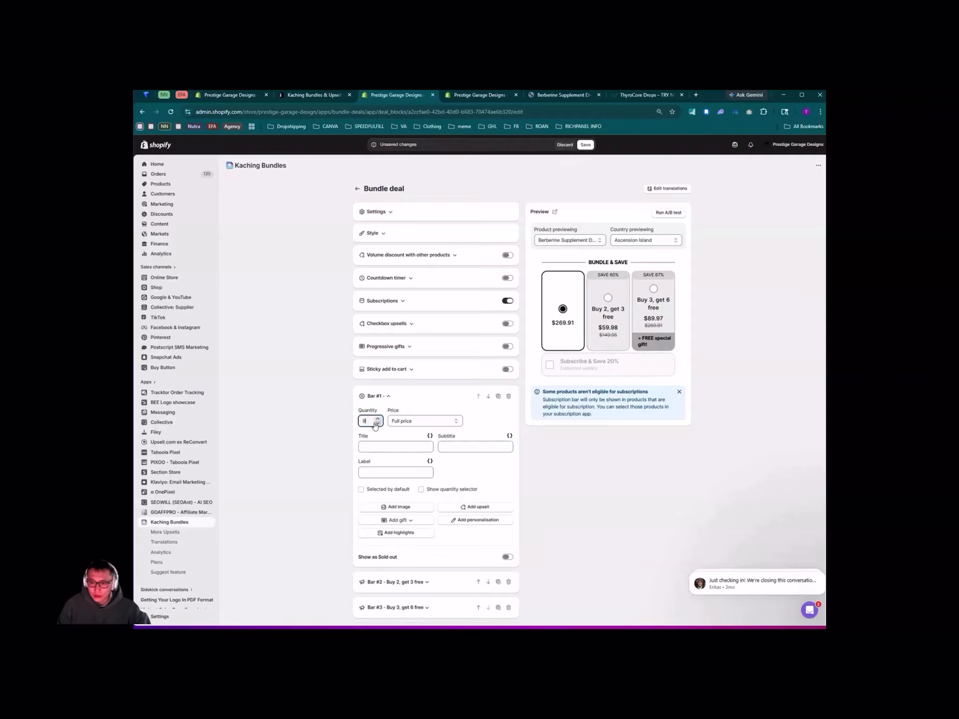
pyautogui.moveTo(365, 420); pyautogui.dragTo(284, 423)
pyautogui.write('1')
pyautogui.click(417, 426)
pyautogui.click(417, 426)
pyautogui.click(416, 425)
# Step: Give the first bar the title "30-Day Supply", the subtitle "Try it risk-free" and the label "Single Bottle"
pyautogui.click(399, 444)
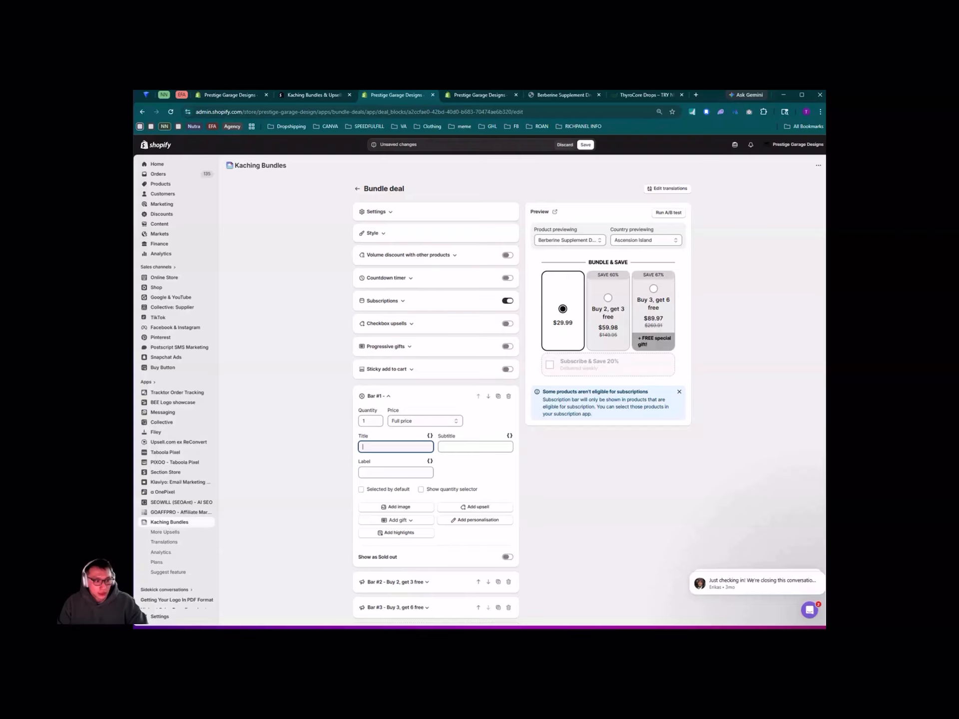
pyautogui.click(274, 476)
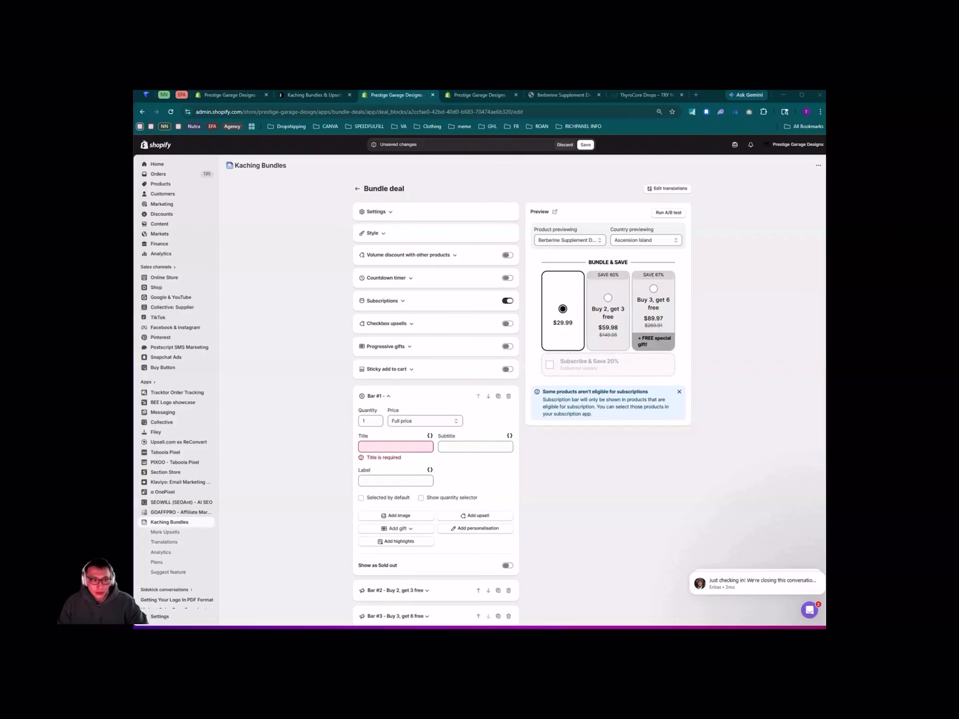
pyautogui.click(376, 448)
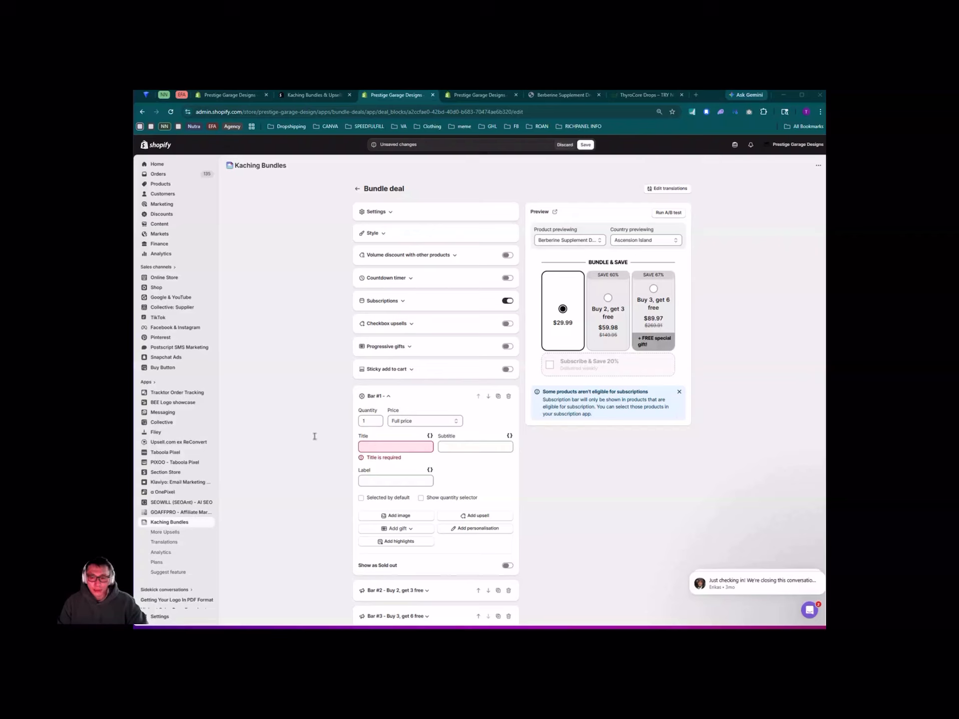
pyautogui.write('30-Day Supply')
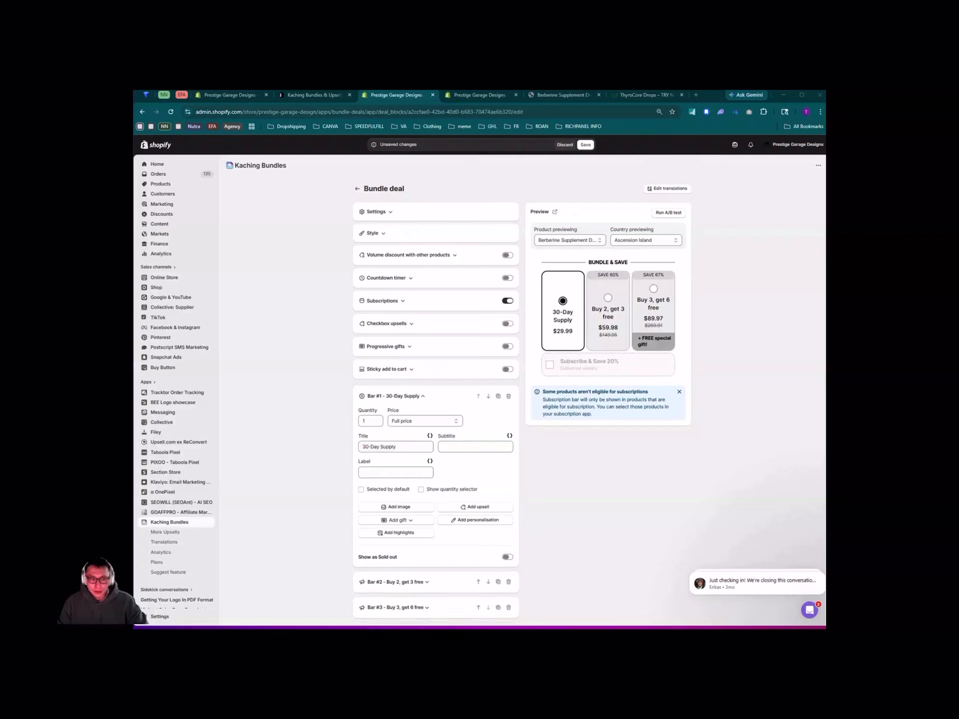
pyautogui.click(483, 439)
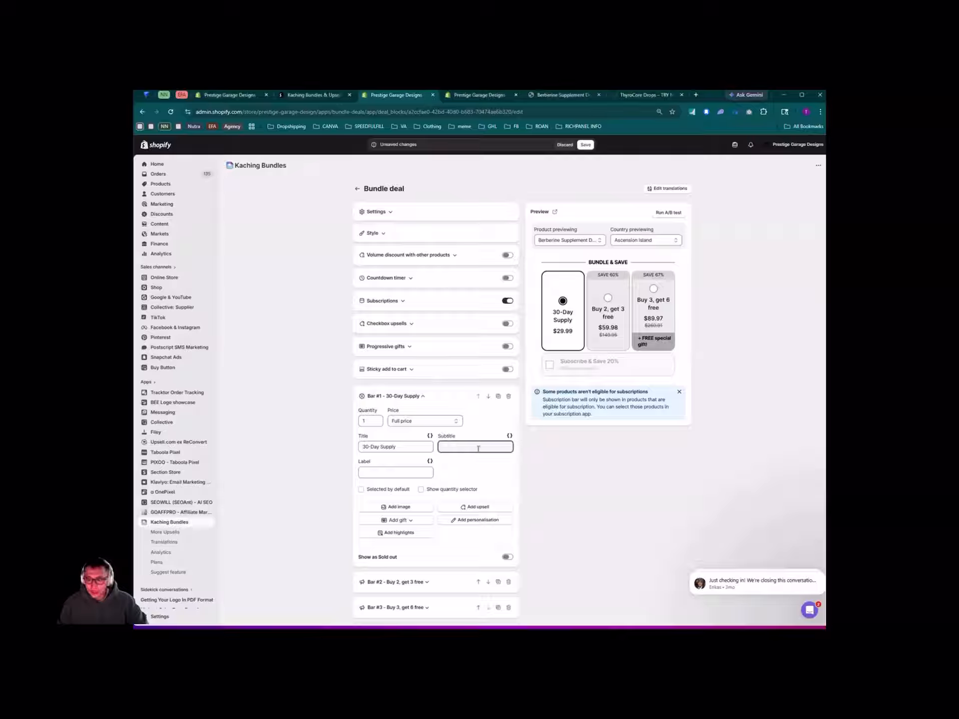
pyautogui.write('Try it risk-free')
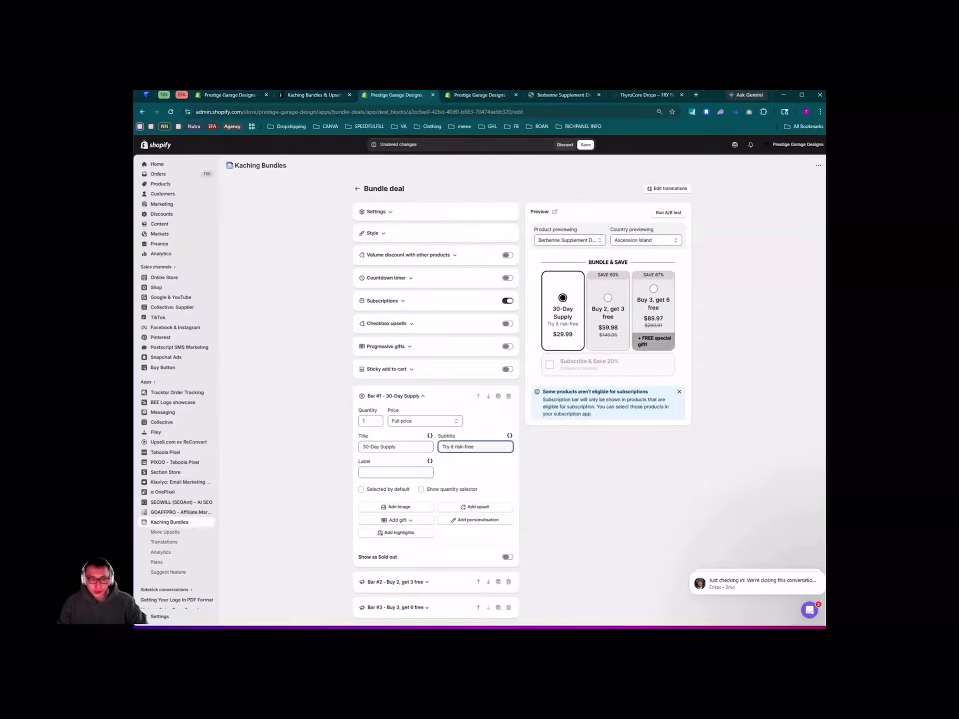
pyautogui.click(401, 473)
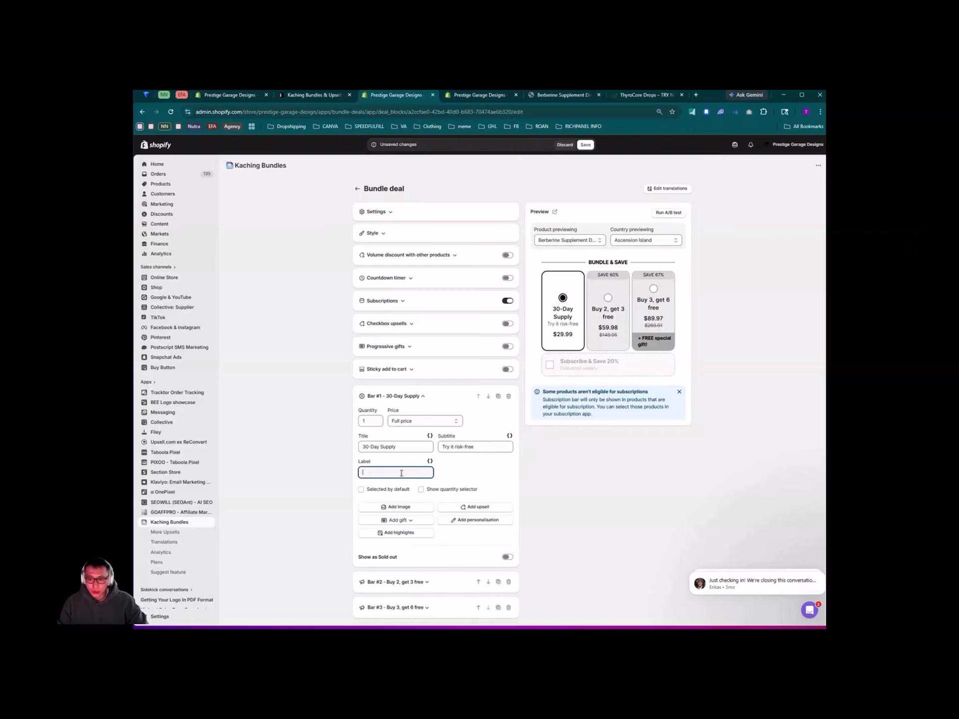
pyautogui.write('Single Bottle')
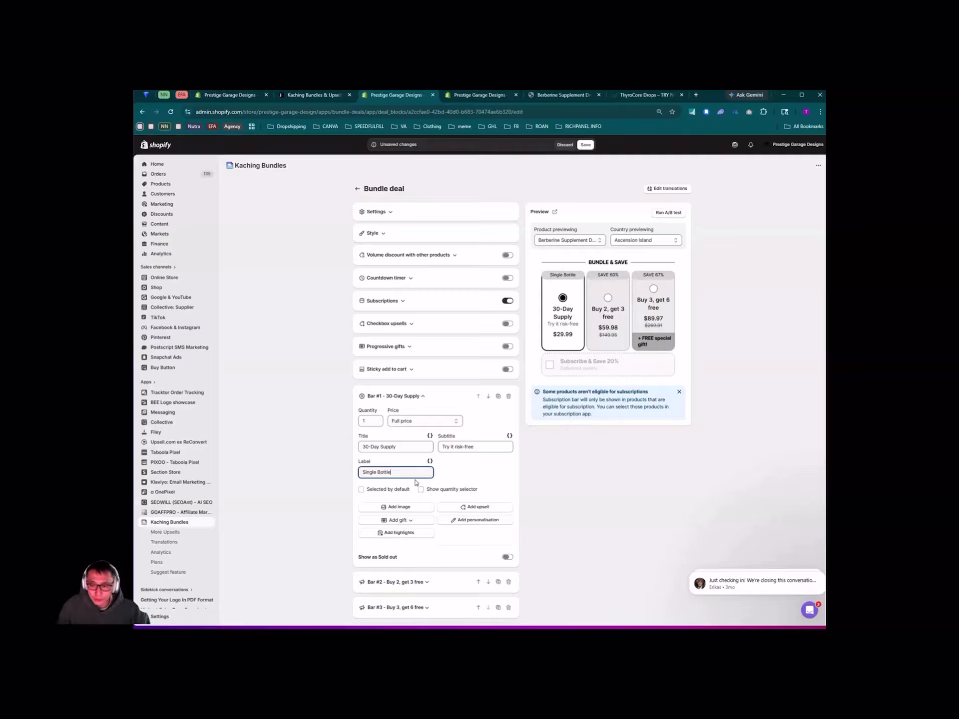
# Step: Set the second bar's free quantity to 1 and retitle it "Buy 2, Get 1 Free"
pyautogui.scroll(-1, 486, 347)
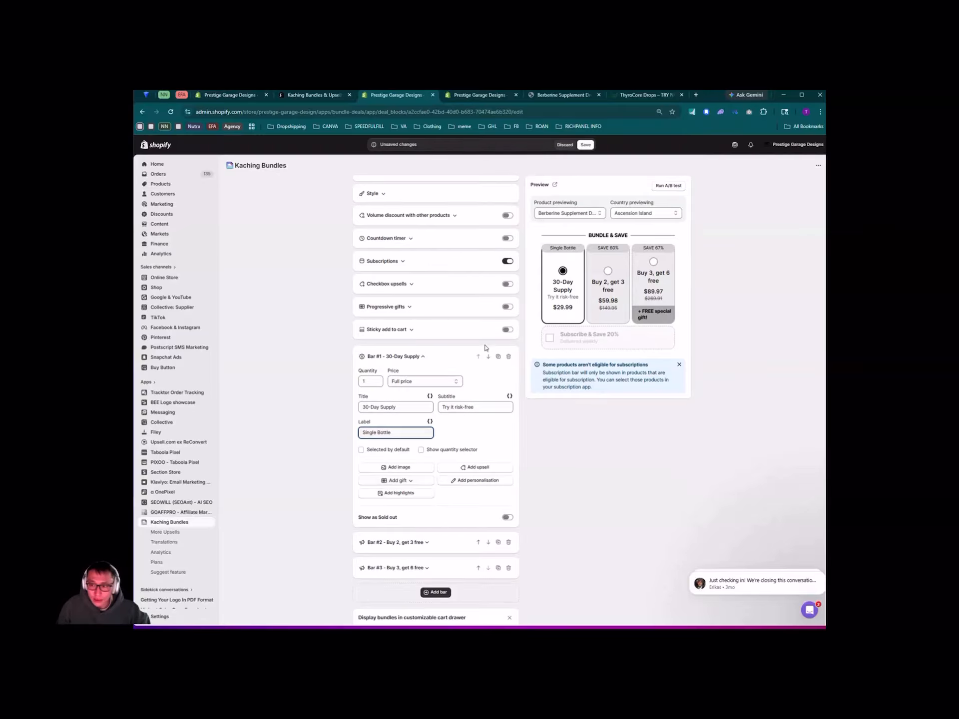
pyautogui.click(426, 543)
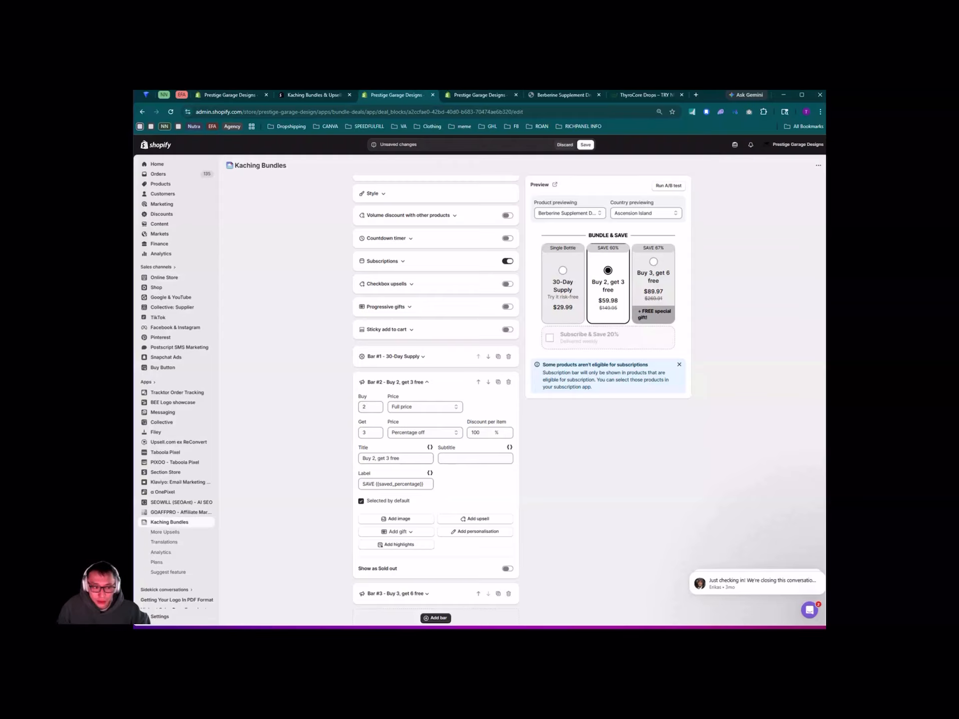
pyautogui.doubleClick(365, 435)
pyautogui.write('1')
pyautogui.click(290, 454)
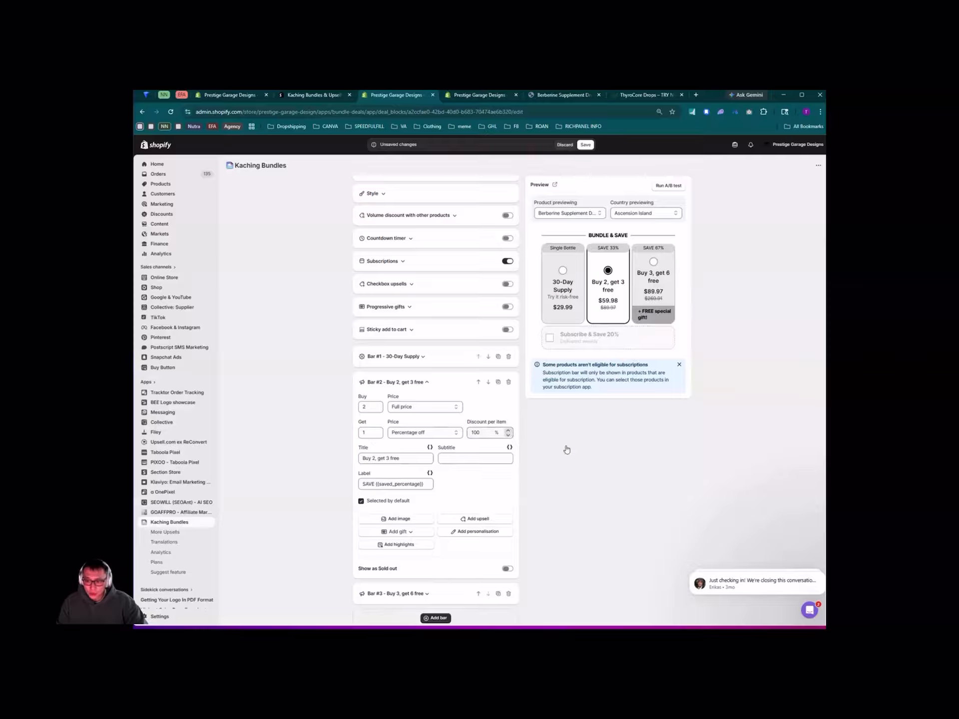
pyautogui.doubleClick(388, 458)
pyautogui.write('1')
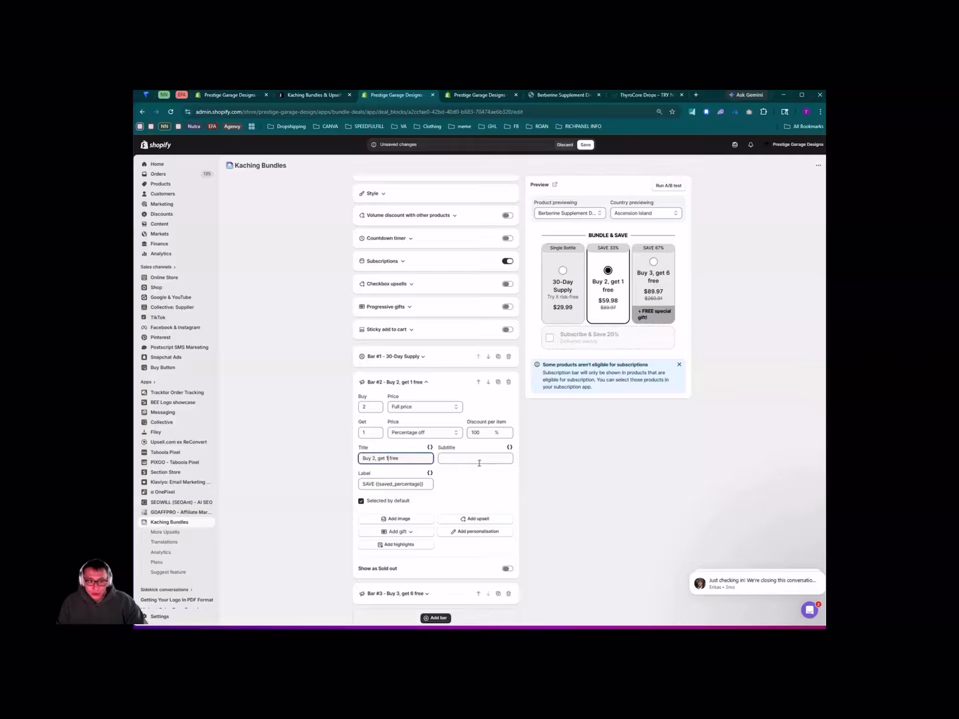
pyautogui.write('G')
pyautogui.write('F')
pyautogui.click(266, 490)
# Step: Give the second bar the subtitle "90-Day Supply" and the label "Most Popular", keeping it selected by default
pyautogui.click(468, 458)
pyautogui.write('90-Day Supply')
pyautogui.click(244, 367)
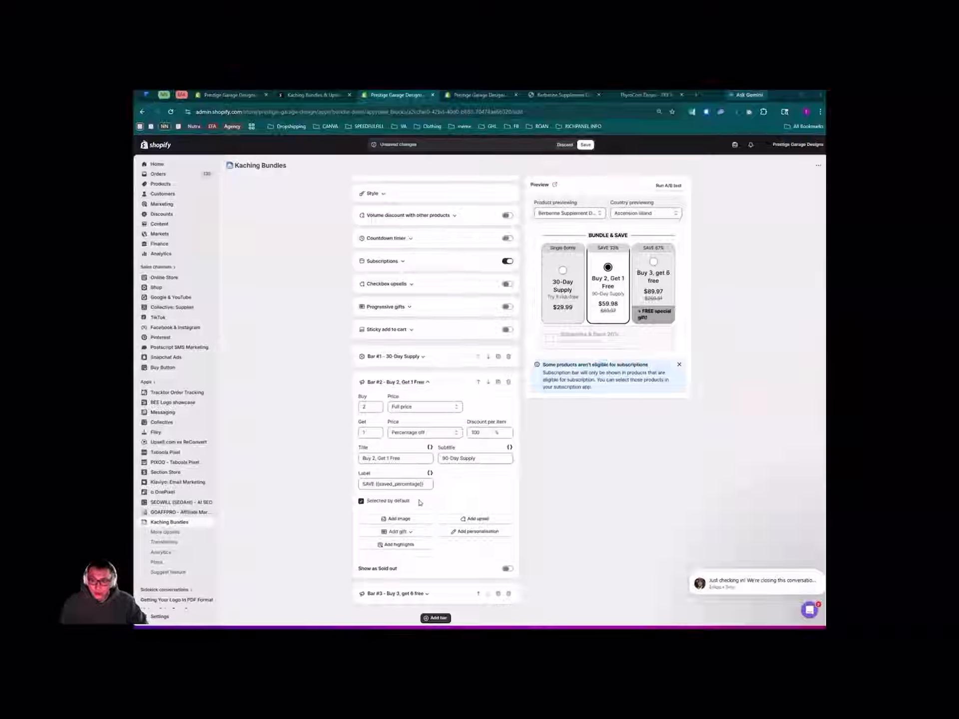
pyautogui.tripleClick(409, 484)
pyautogui.write('Most Popular')
pyautogui.click(650, 240)
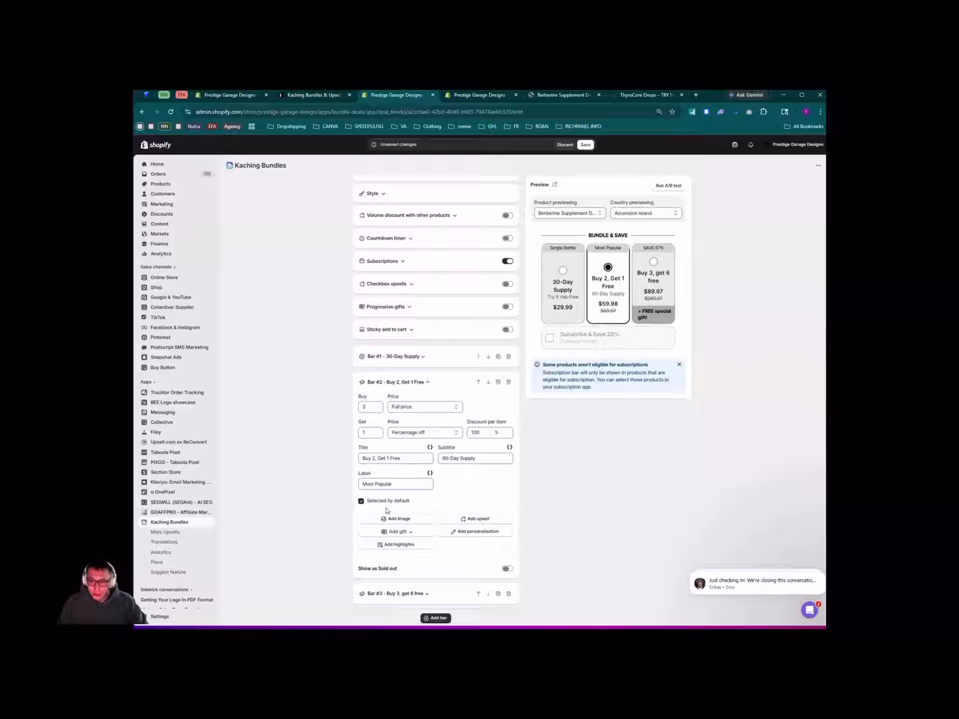
pyautogui.click(361, 502)
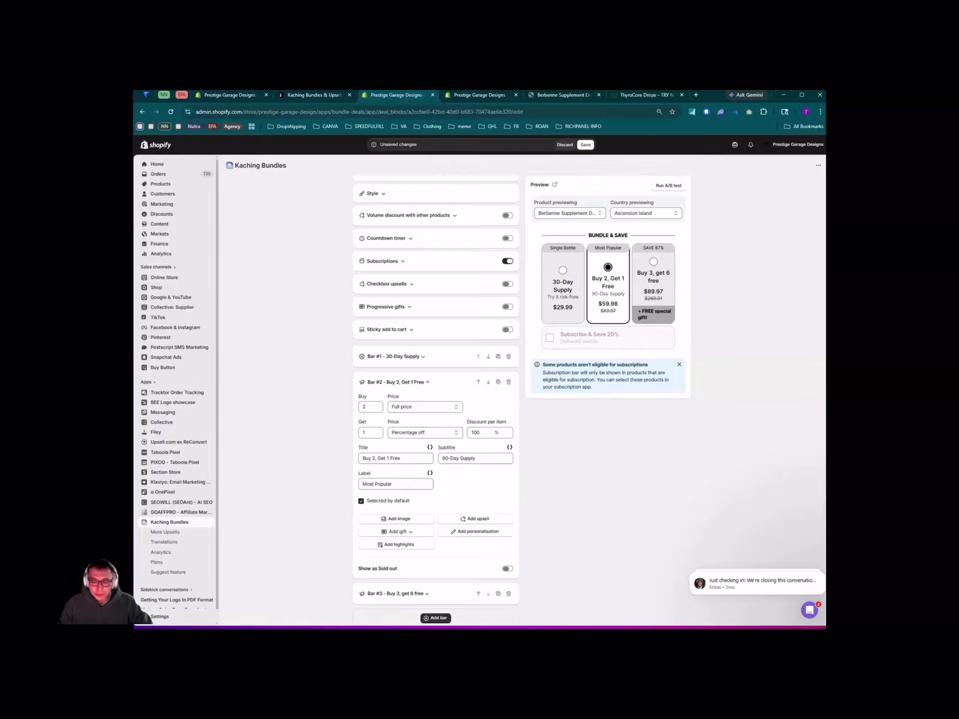
# Step: Set the third bar's free quantity to 2 and retitle it "Buy 3, Get 2 Free"
pyautogui.click(414, 600)
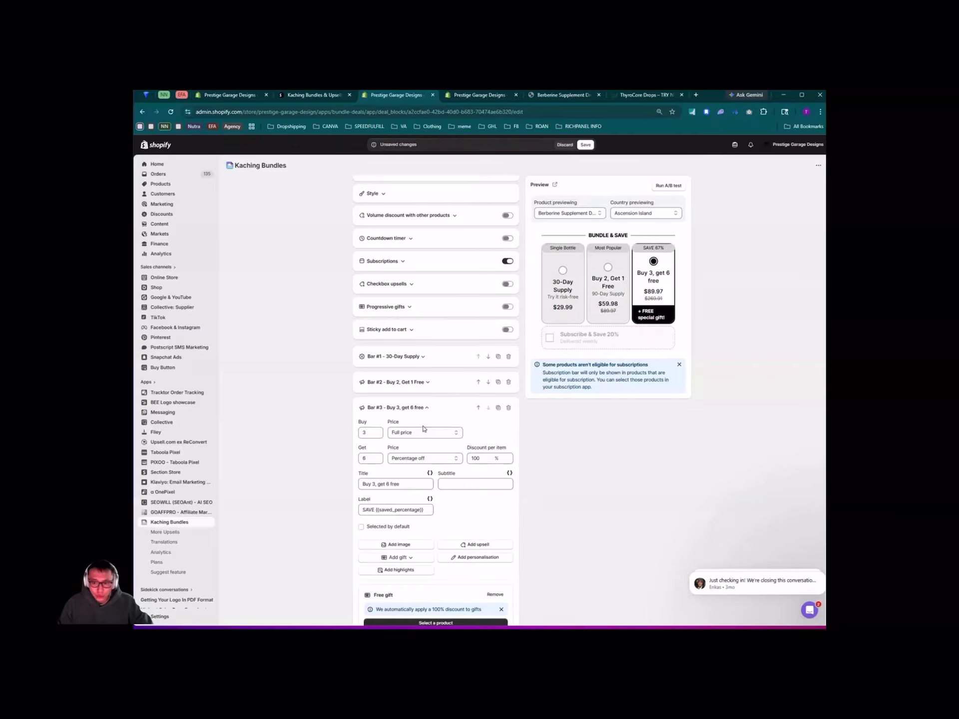
pyautogui.click(371, 433)
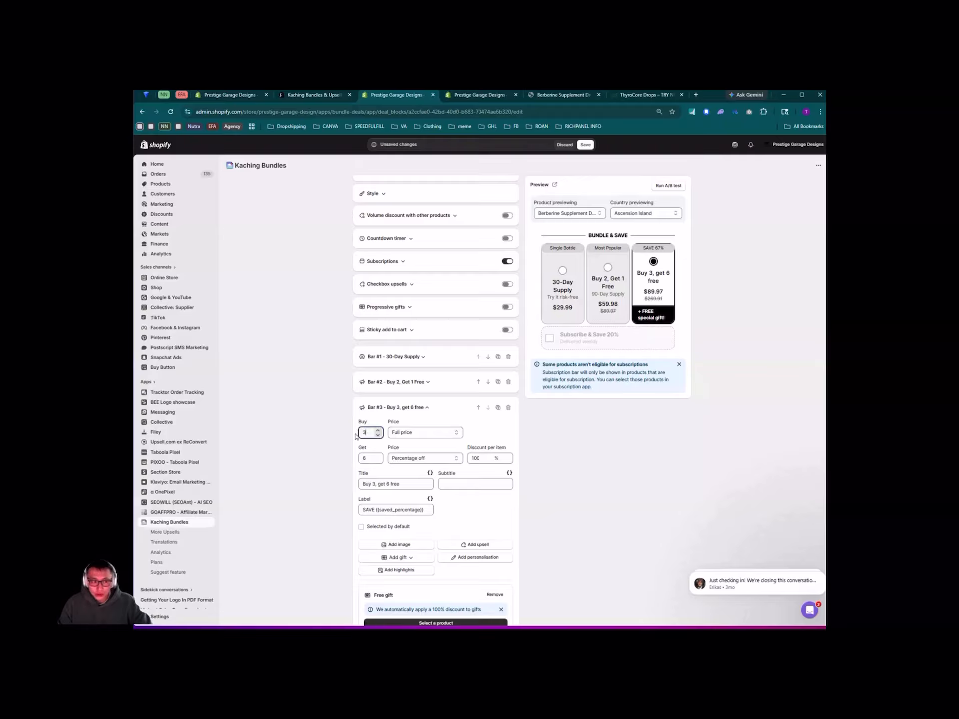
pyautogui.press('Tab')
pyautogui.press('Tab')
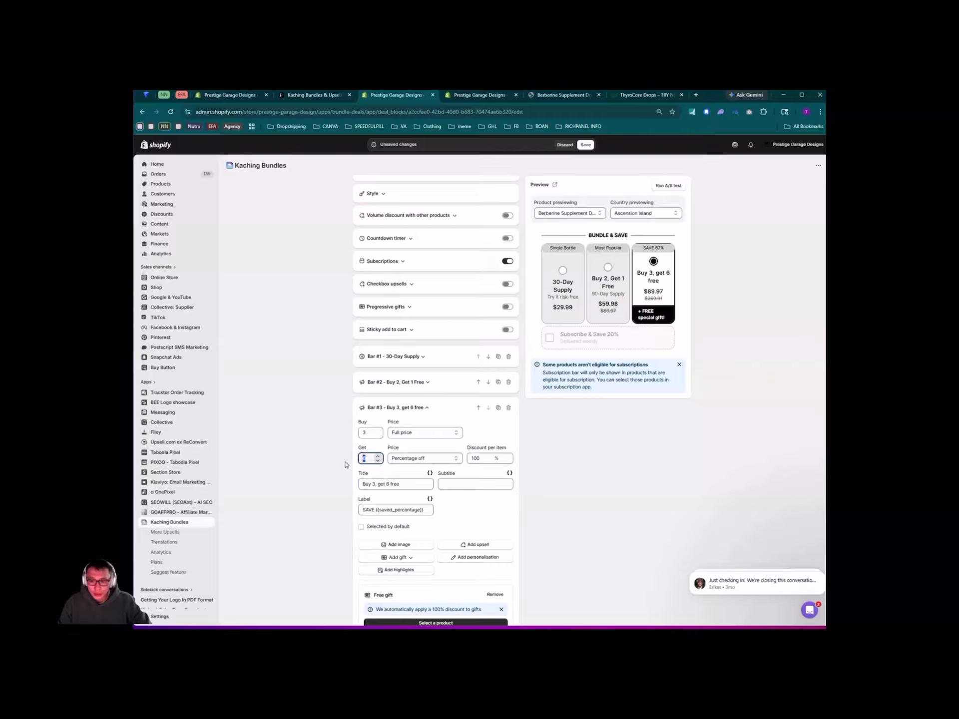
pyautogui.write('2')
pyautogui.click(396, 495)
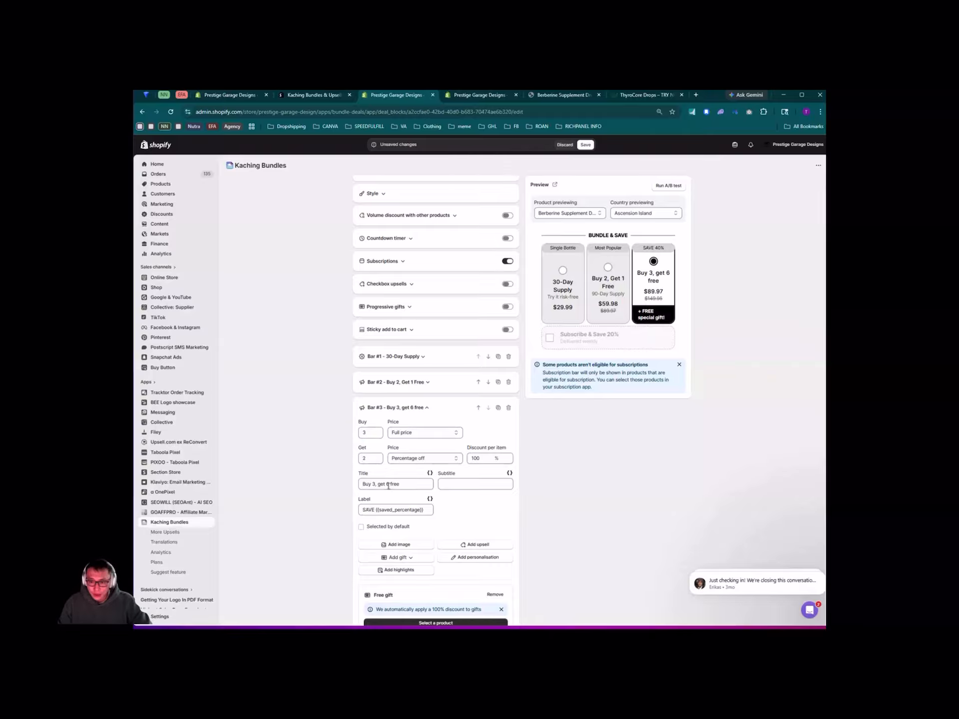
pyautogui.doubleClick(388, 484)
pyautogui.write('2')
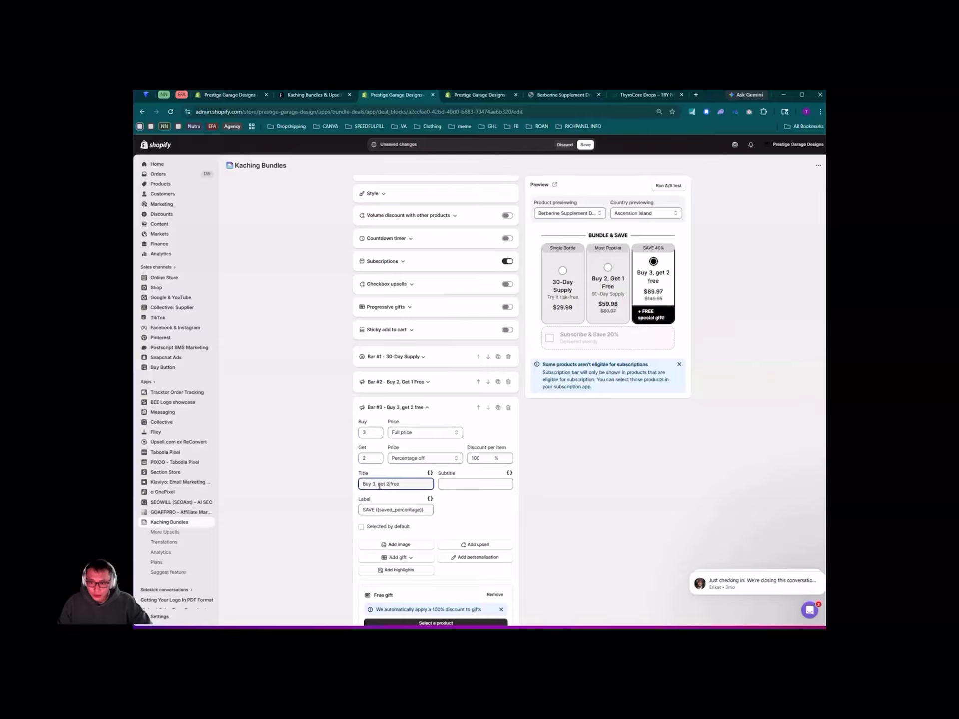
pyautogui.write('G')
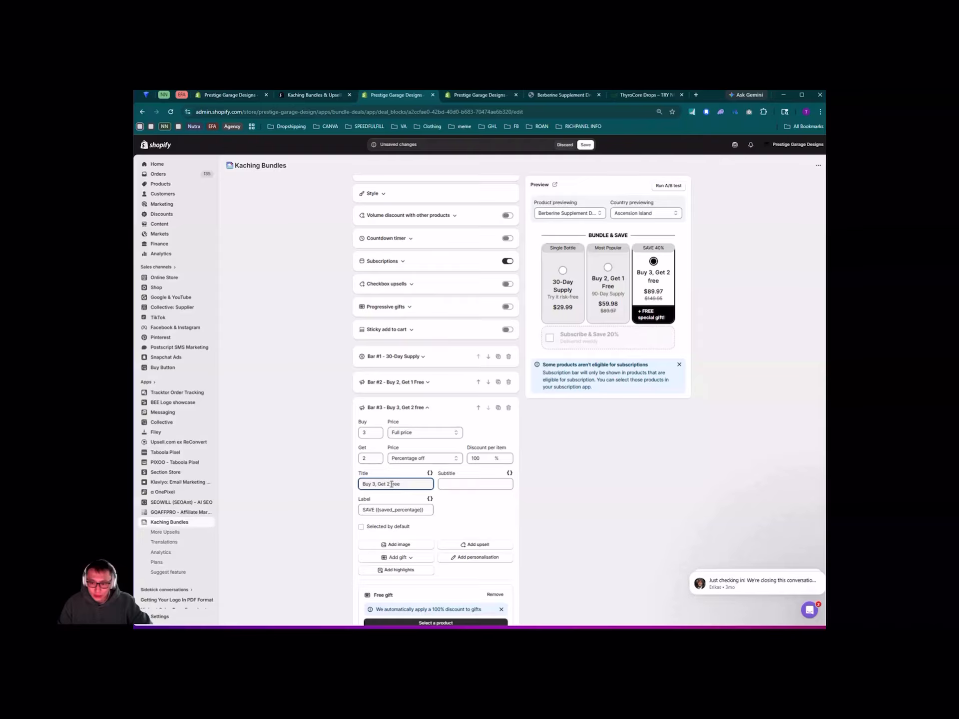
pyautogui.write('F')
# Step: Give the third bar the subtitle "150-Day Supply" and the label "Best Value"
pyautogui.hotkey('alt', 'Tab')
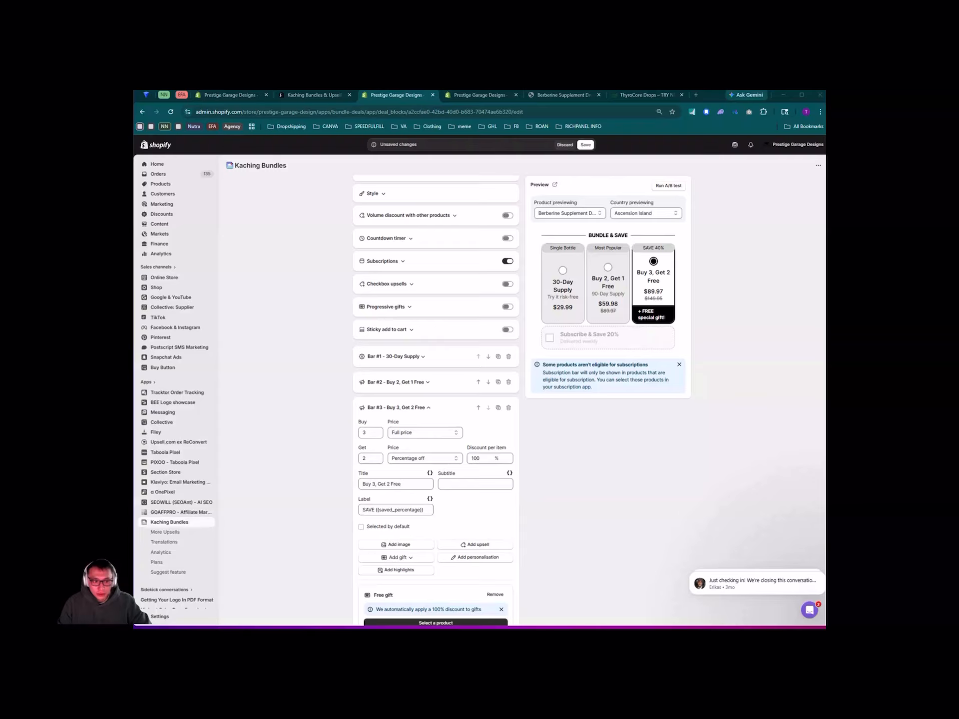
pyautogui.click(479, 485)
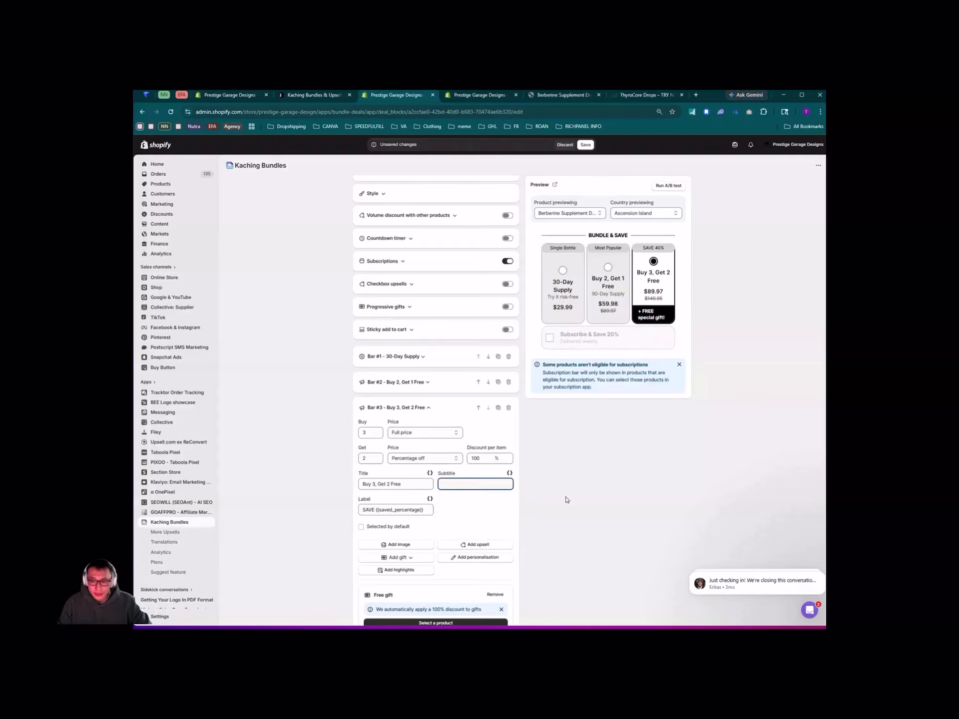
pyautogui.write('150-Day Supply')
pyautogui.hotkey('alt', 'Tab')
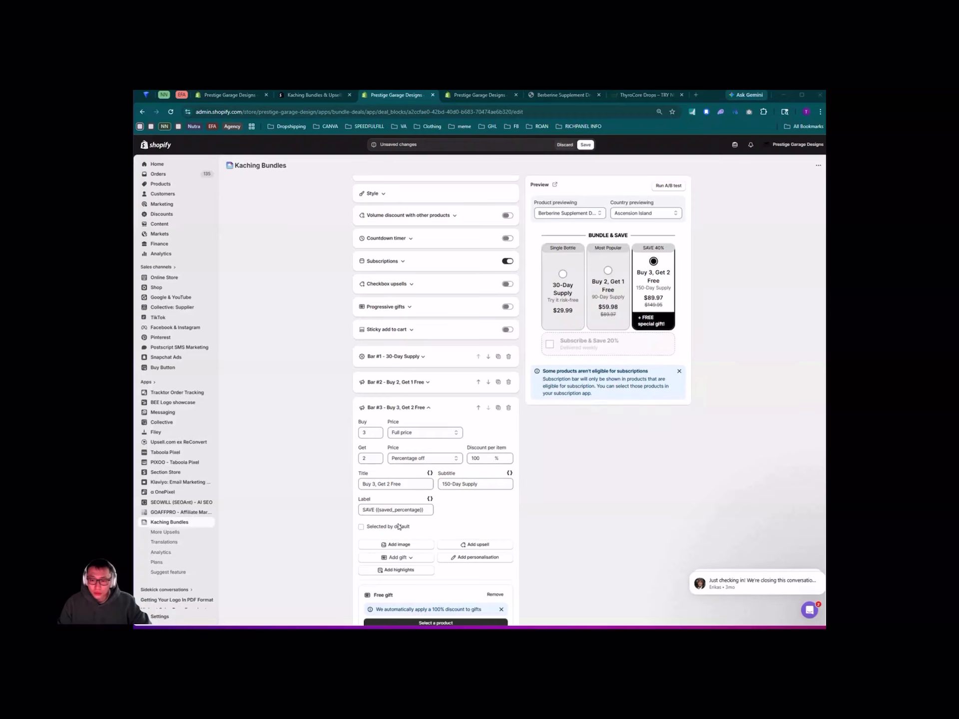
pyautogui.tripleClick(390, 510)
pyautogui.write('Best Value')
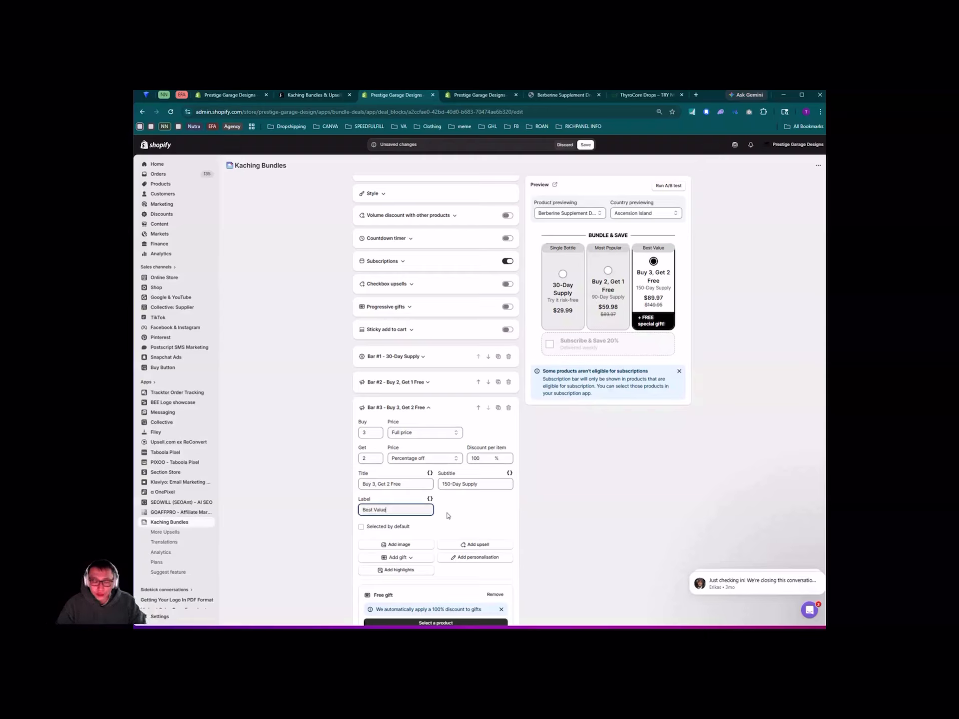
# Step: Remove the free gift from the "Buy 3, Get 2 Free" bar and reopen the "Buy 2, Get 1 Free" bar's settings
pyautogui.scroll(-2, 490, 509)
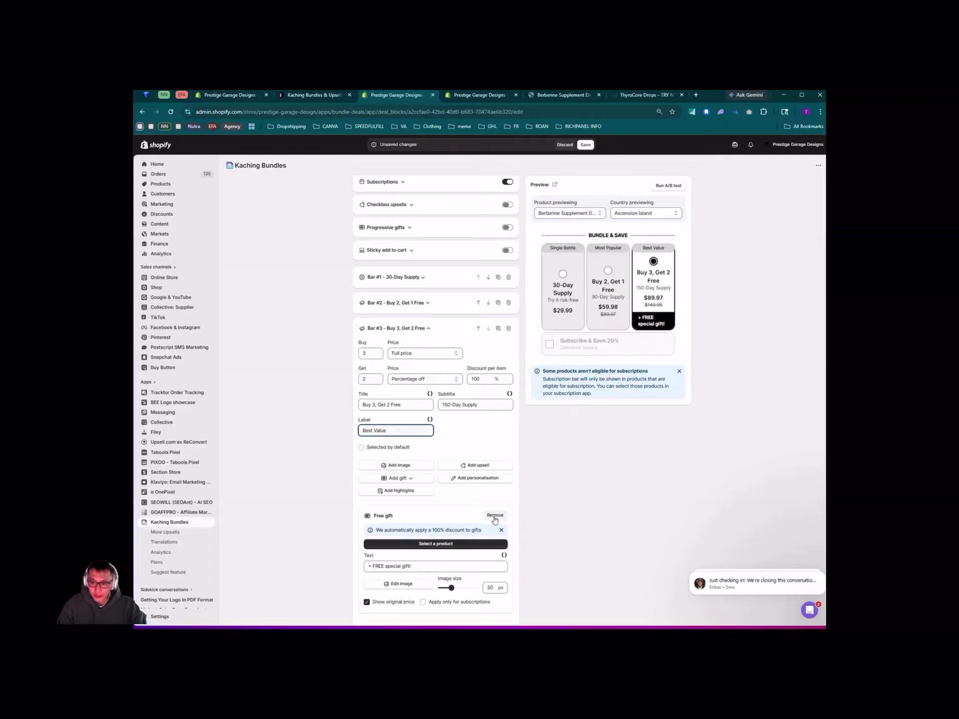
pyautogui.click(495, 516)
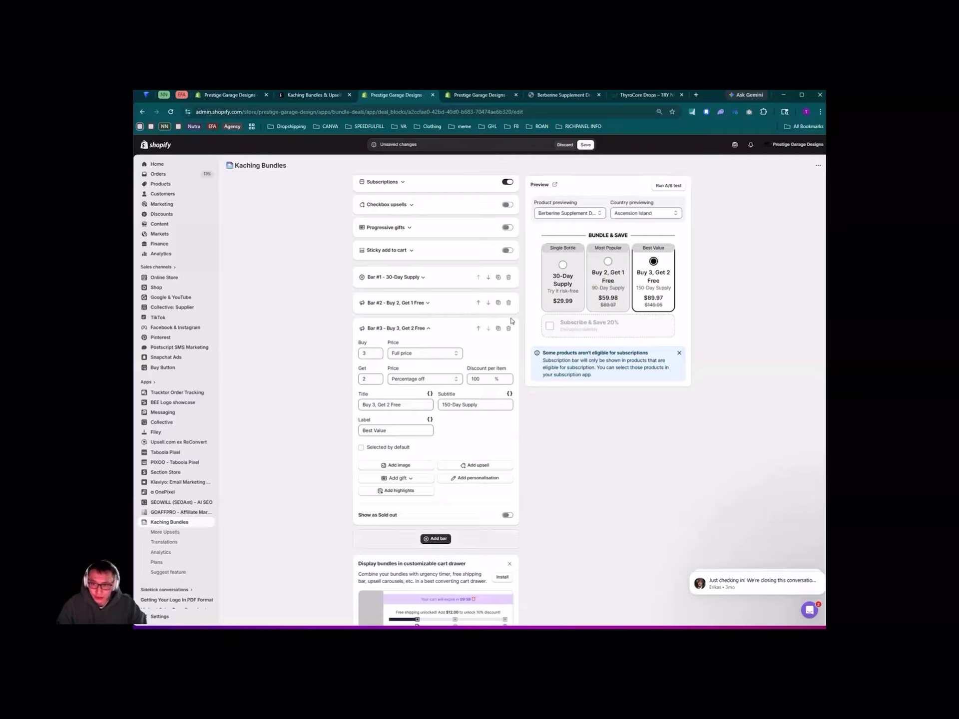
pyautogui.click(448, 303)
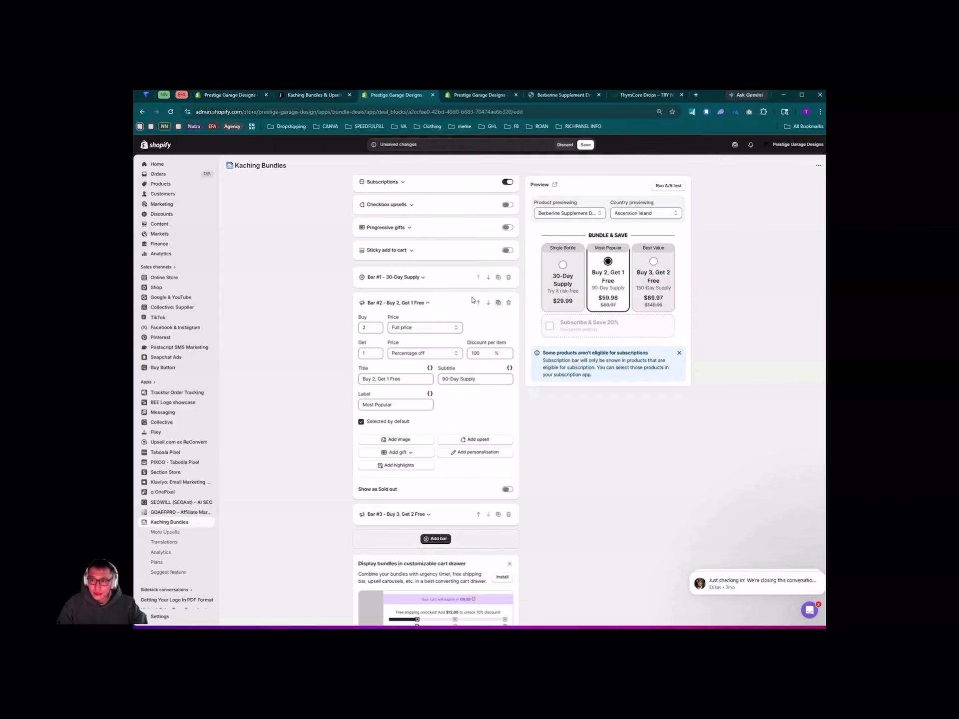
# Step: Save the bundle deal and reload the Berberine Supplement Dropper product page on the storefront
pyautogui.scroll(2, 477, 302)
pyautogui.click(587, 147)
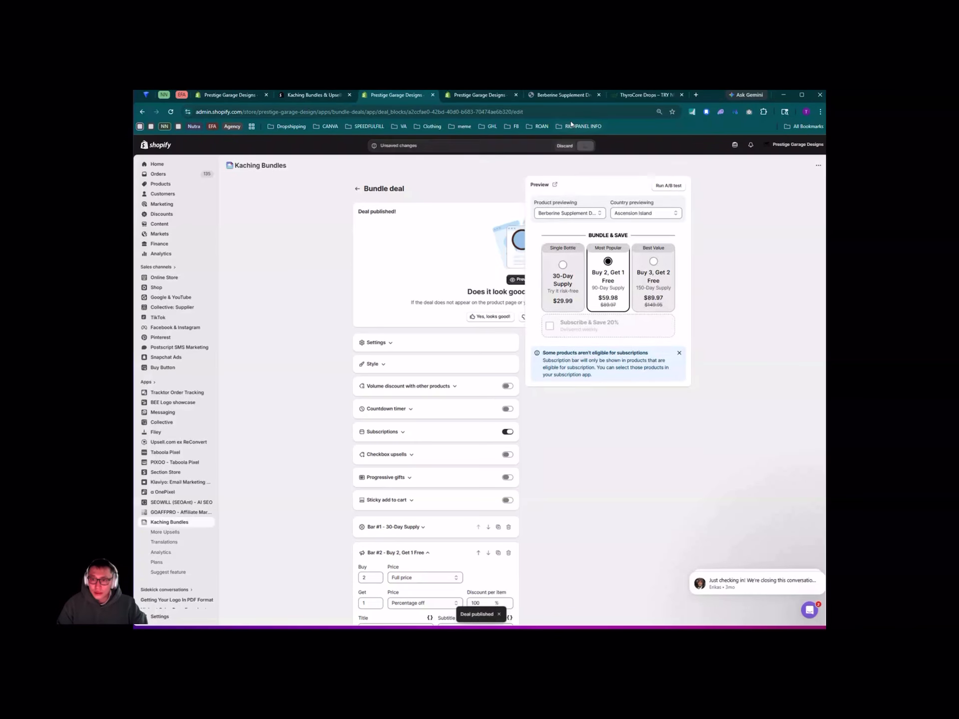
pyautogui.click(554, 98)
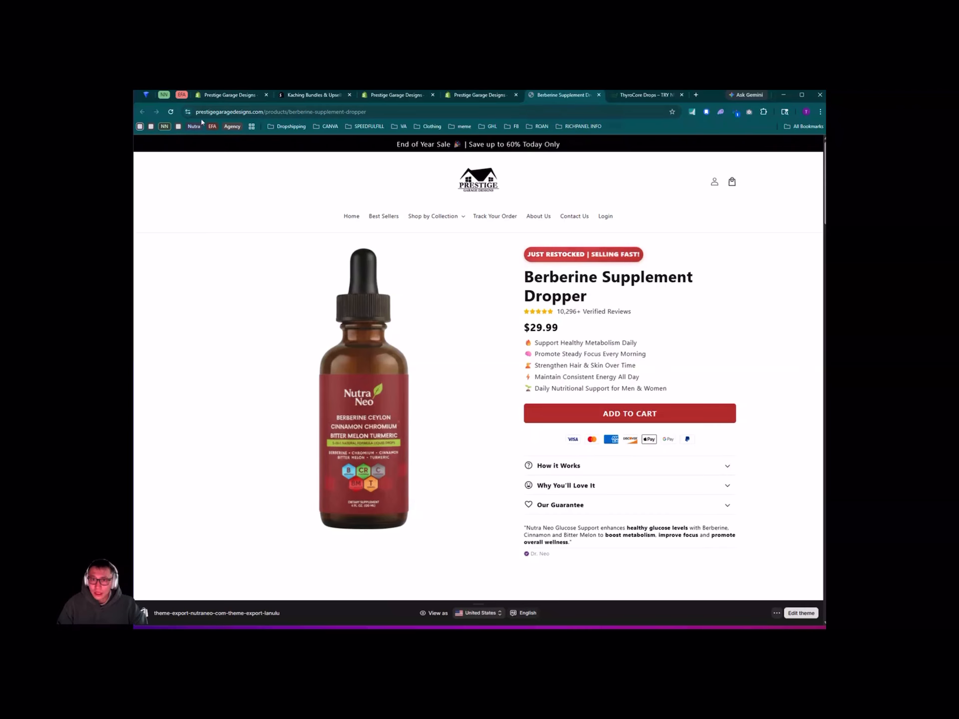
pyautogui.click(170, 112)
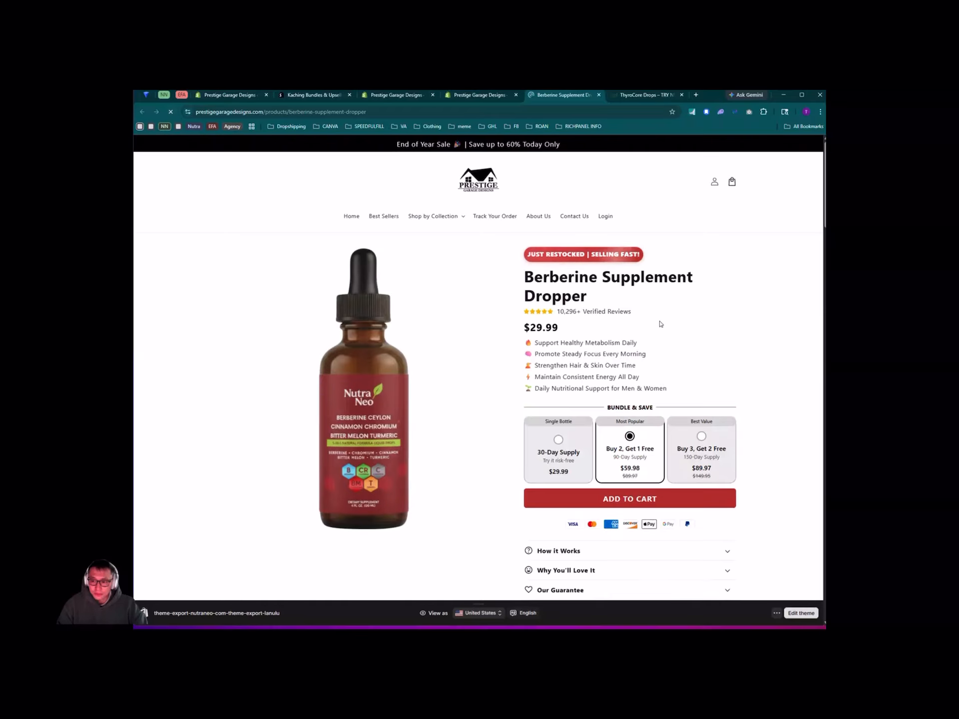
# Step: Test the bundle selector on the product page by switching between the 30-Day Supply, Buy 2, Get 1 Free and Buy 3, Get 2 Free offers
pyautogui.scroll(-2, 710, 452)
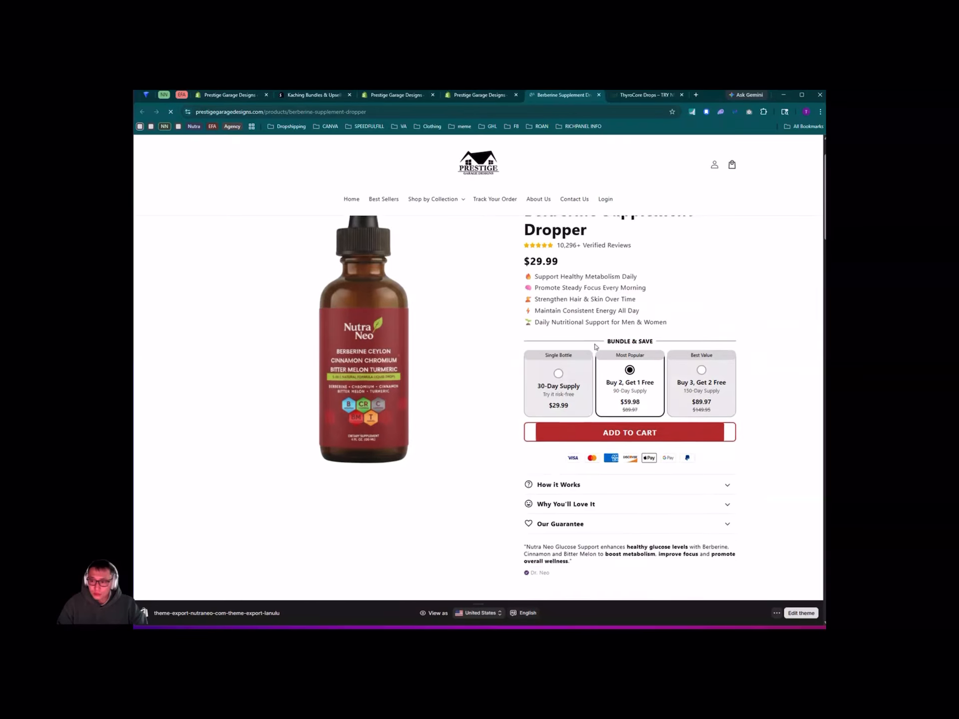
pyautogui.click(569, 380)
pyautogui.click(626, 374)
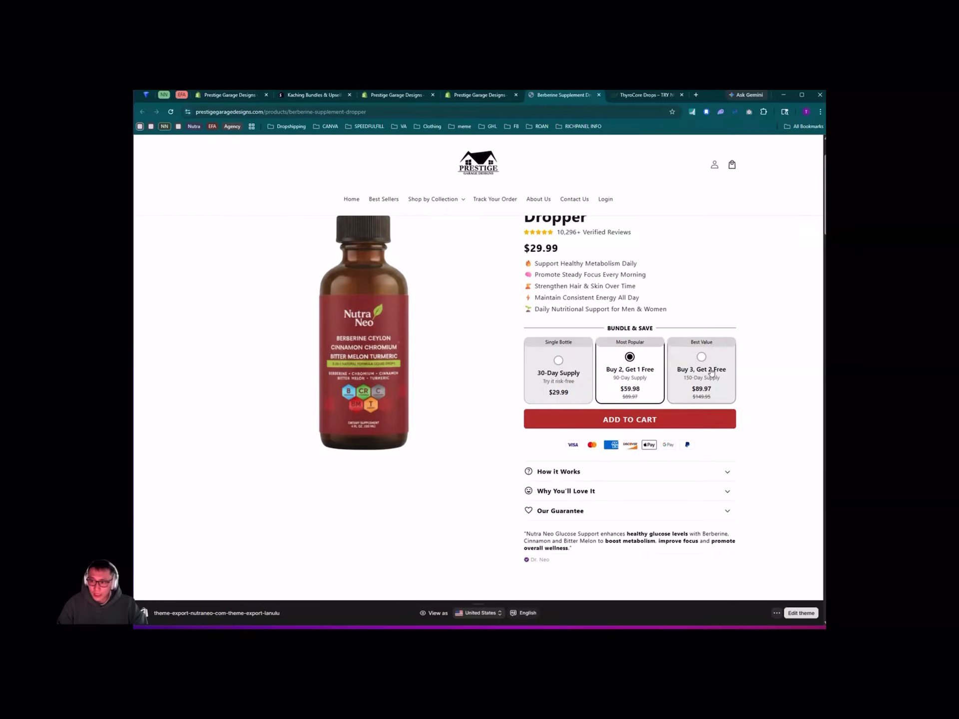
pyautogui.click(712, 373)
pyautogui.click(554, 374)
pyautogui.click(729, 376)
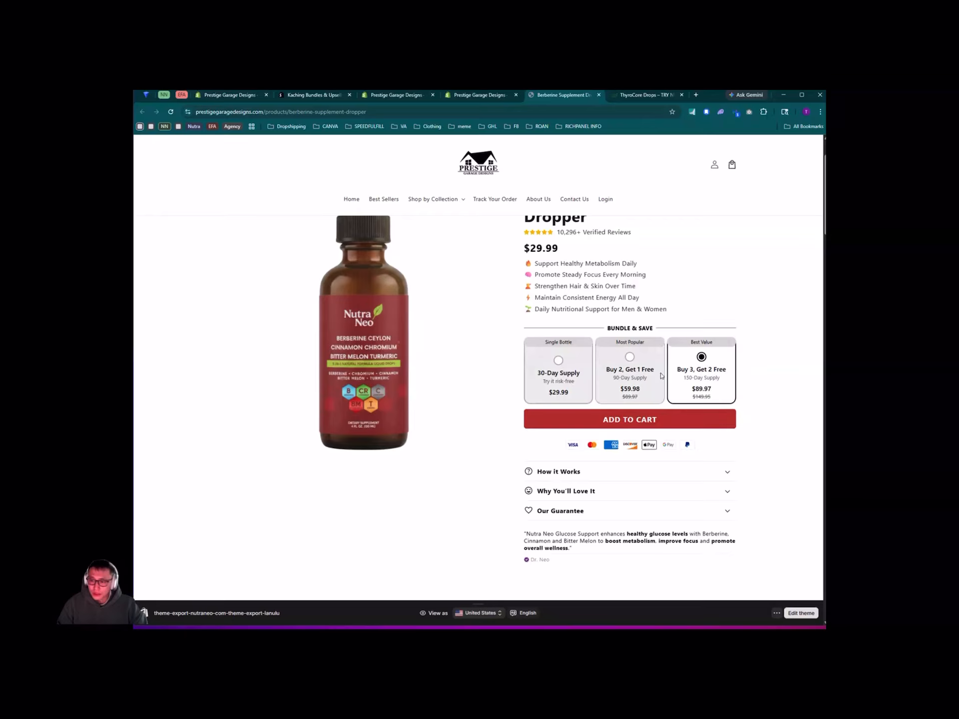
pyautogui.click(720, 377)
pyautogui.click(557, 370)
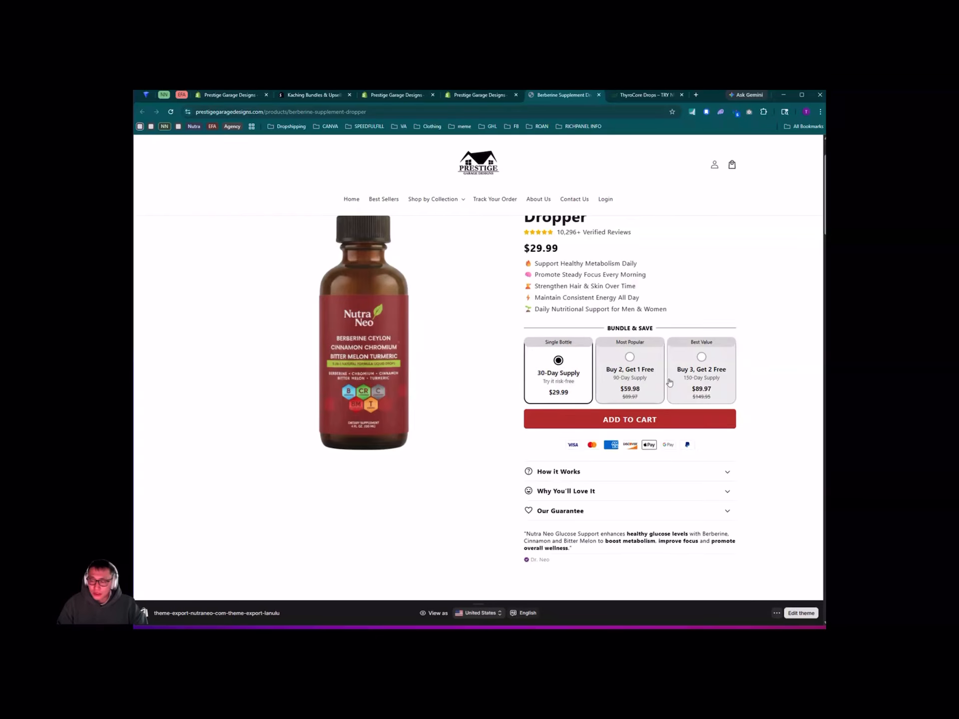
pyautogui.click(576, 374)
pyautogui.click(628, 382)
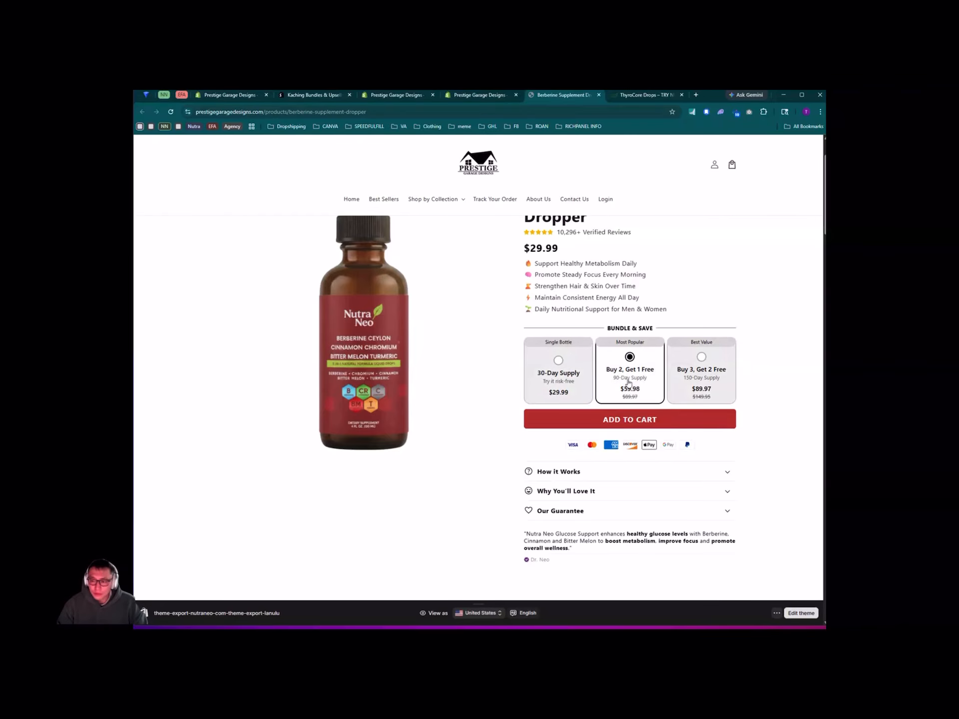
pyautogui.click(685, 368)
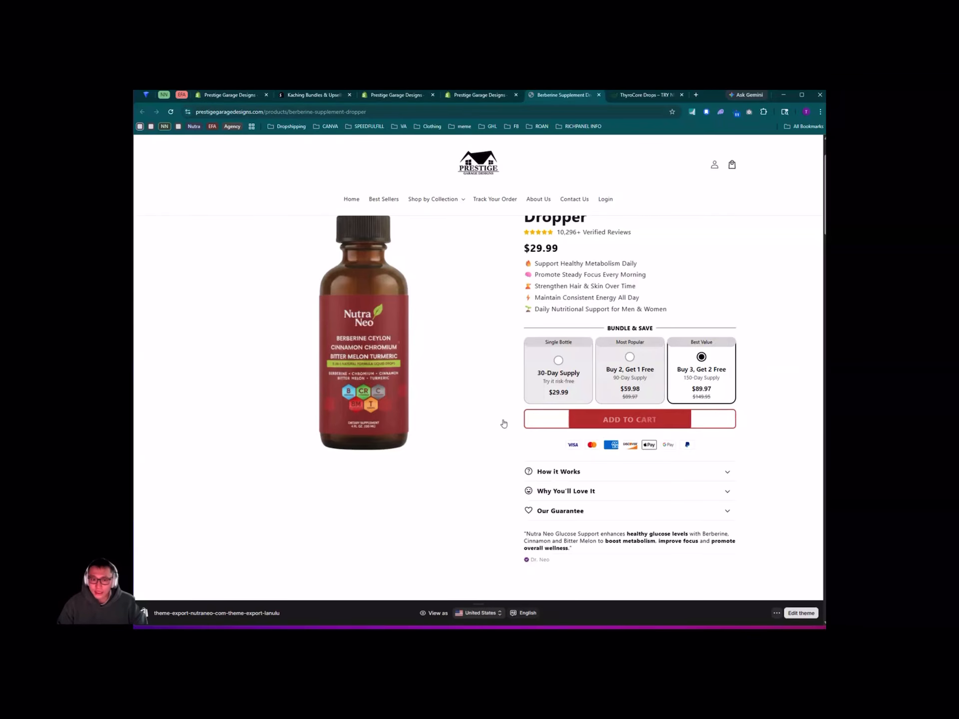
pyautogui.click(570, 374)
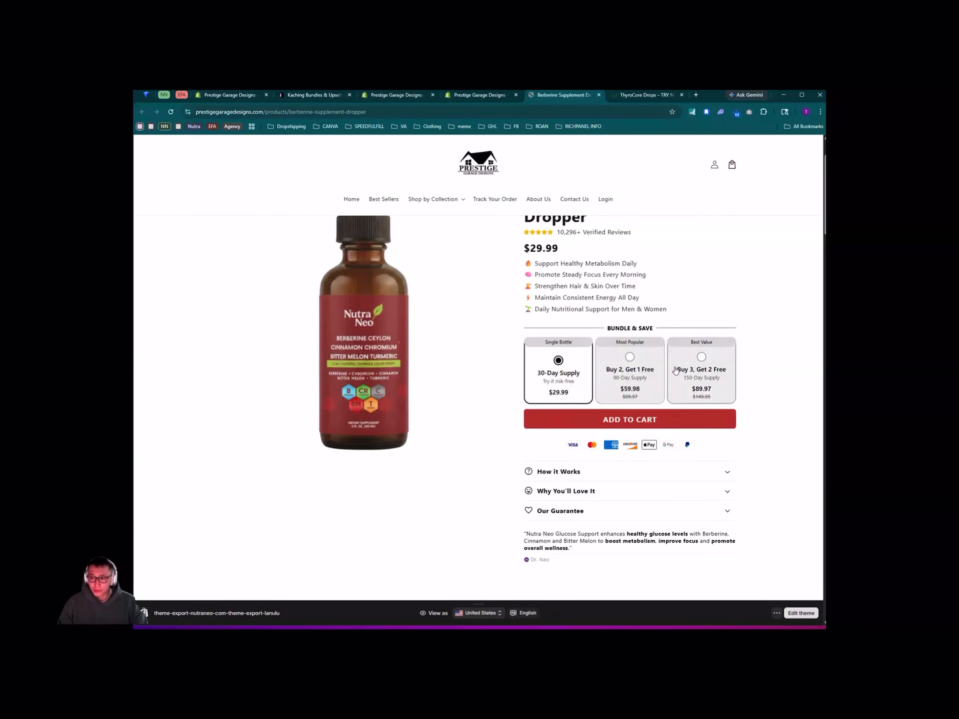